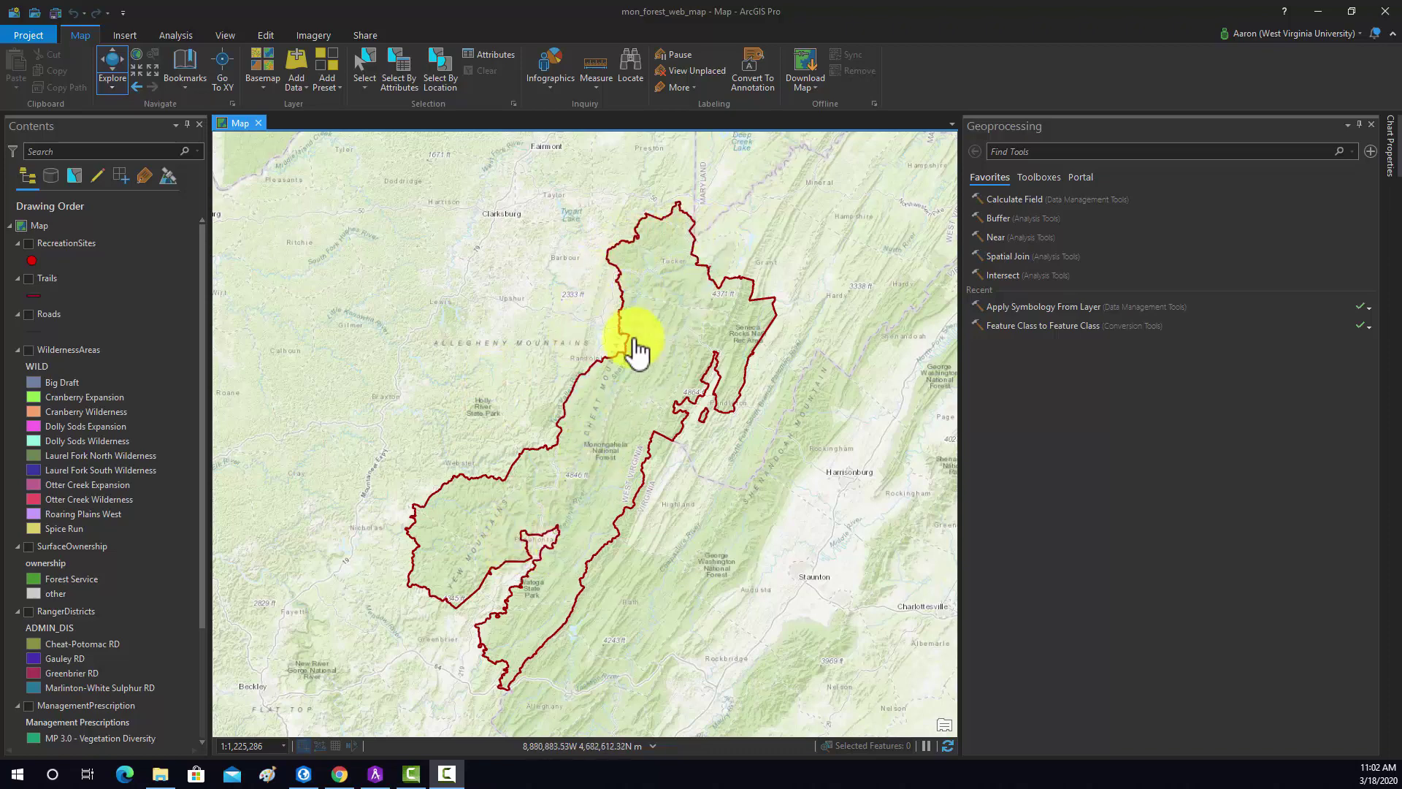
Bring Chrome forward to show the WVGISTC Monongahela National Forest Datasets page.
left_click(339, 776)
Browse the Monongahela dataset list offering UTM NAD83 Shapefiles and Google KML downloads.
left_click(615, 13)
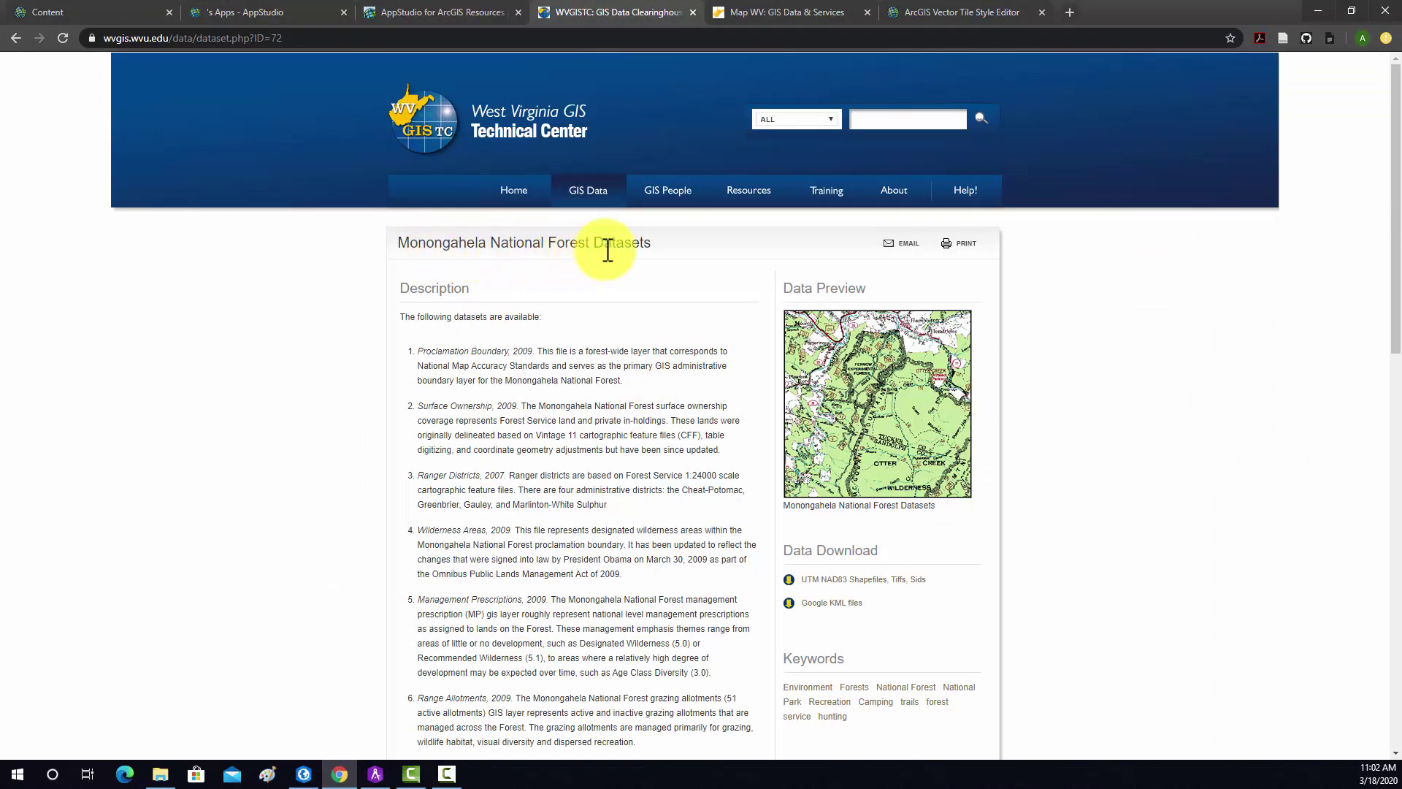
scroll(647, 257, "down", 3)
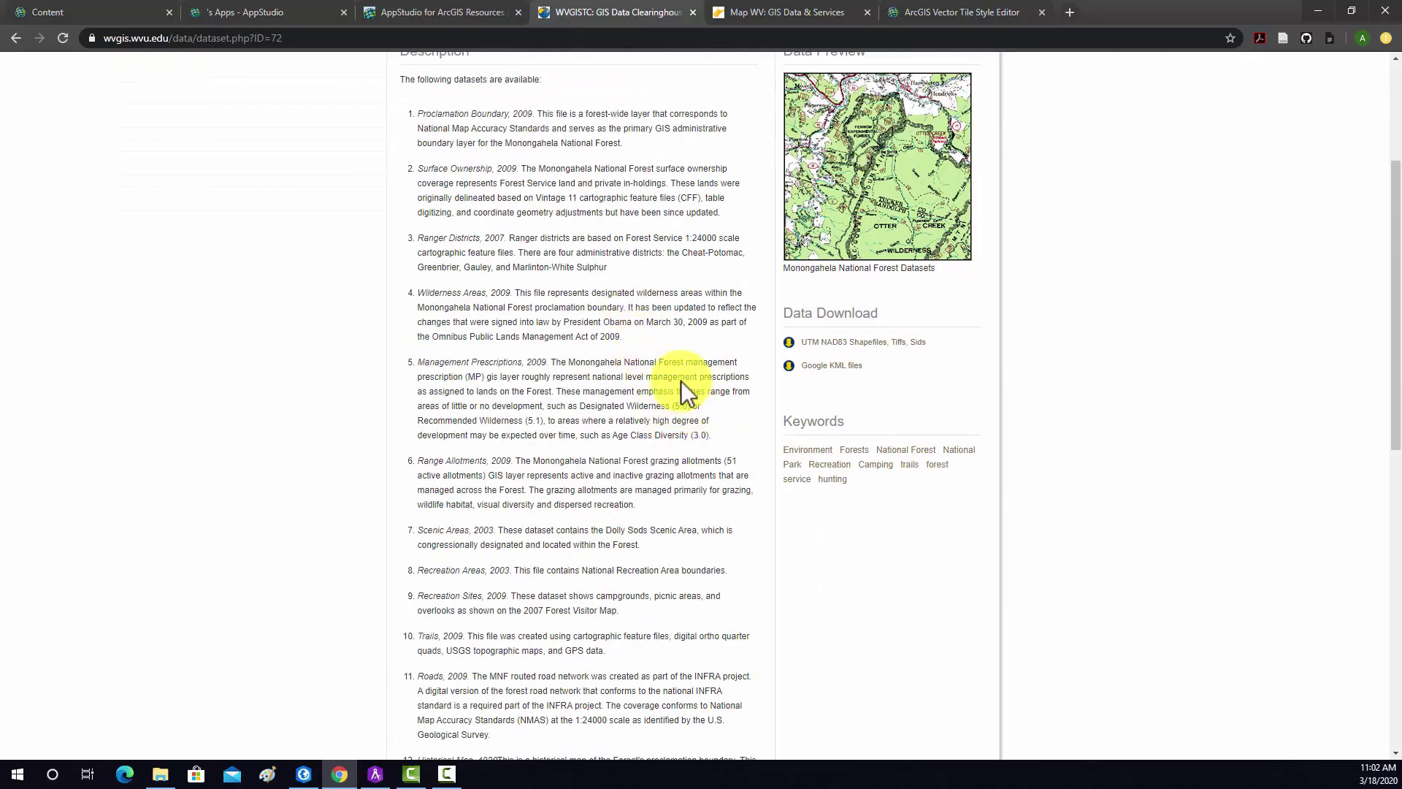
scroll(681, 382, "up", 2)
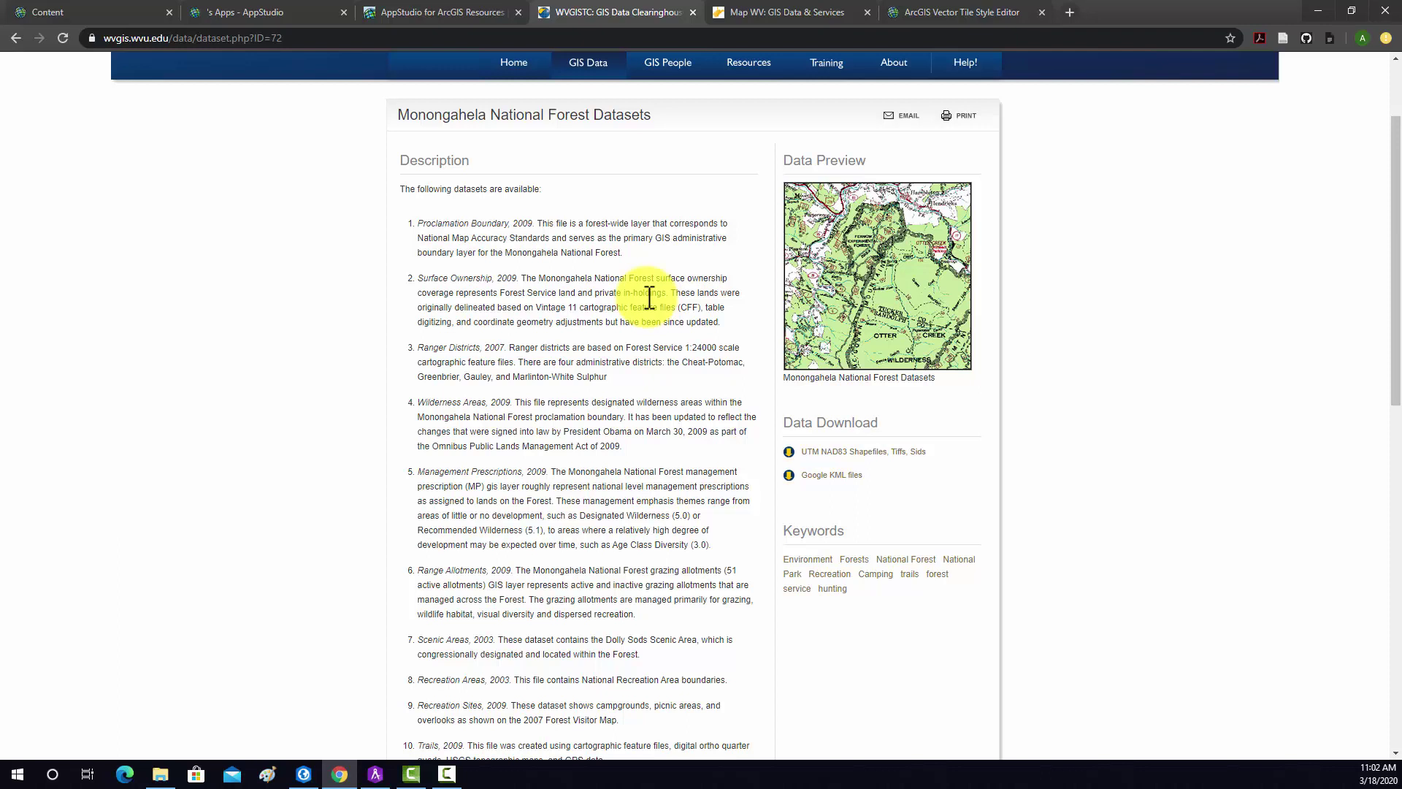
scroll(621, 193, "up", 2)
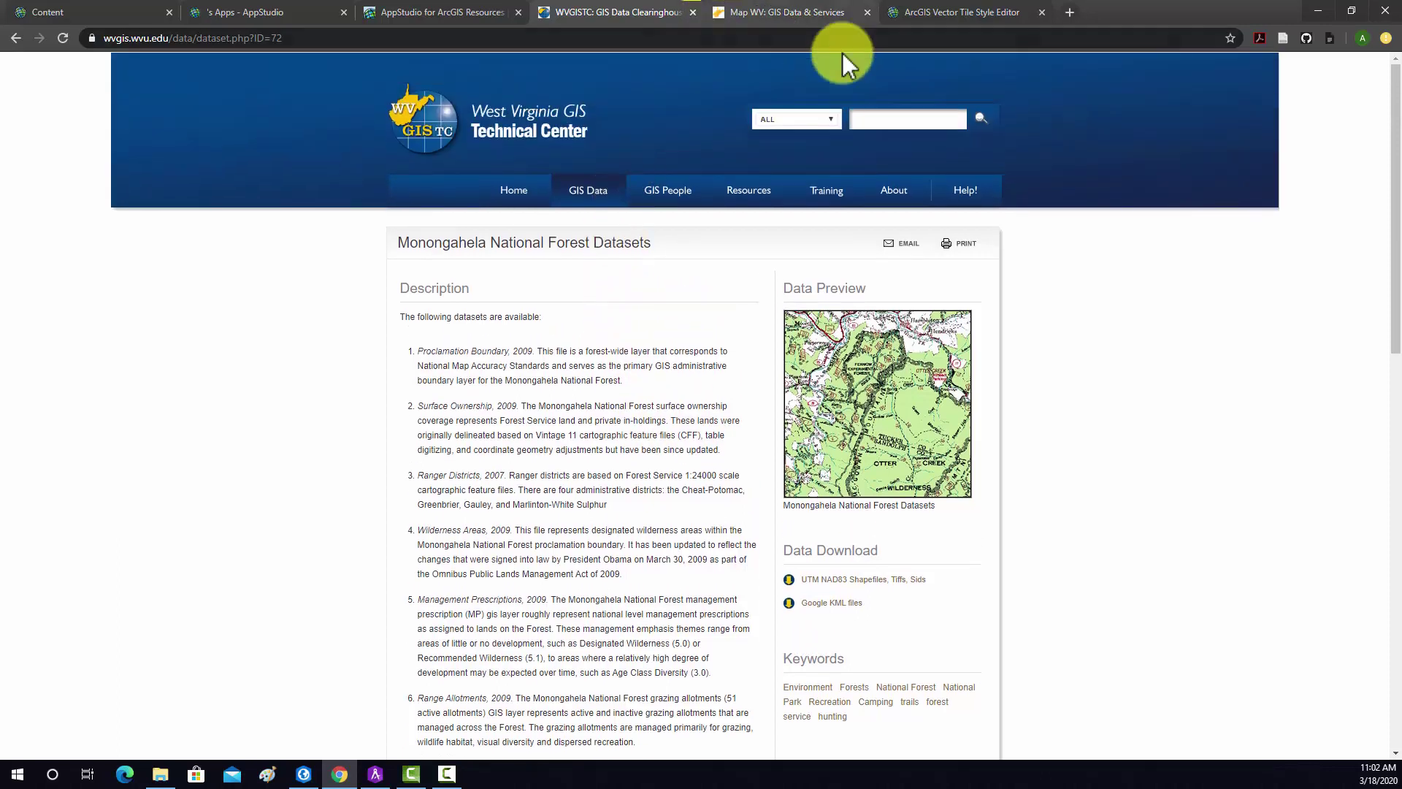
left_click(1319, 11)
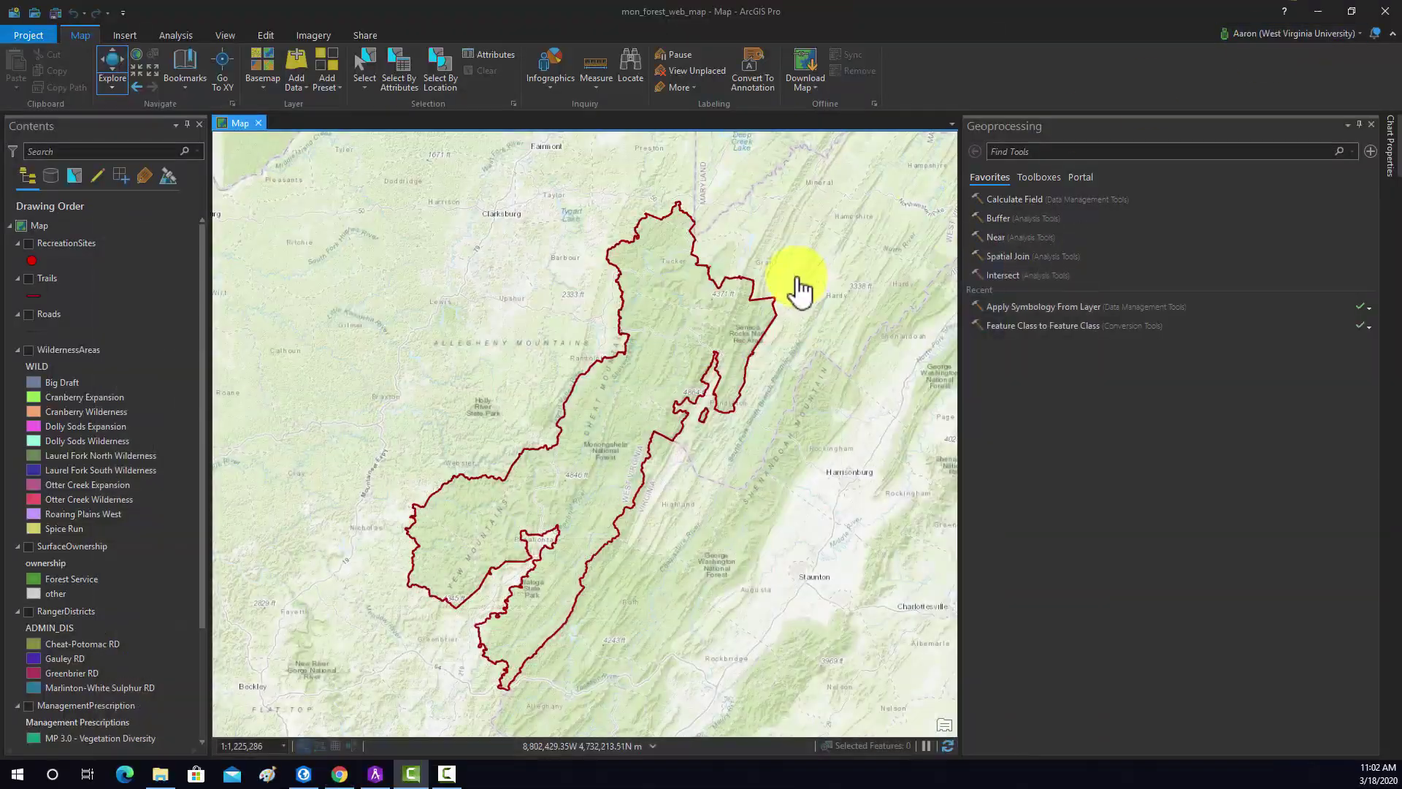
left_click(151, 257)
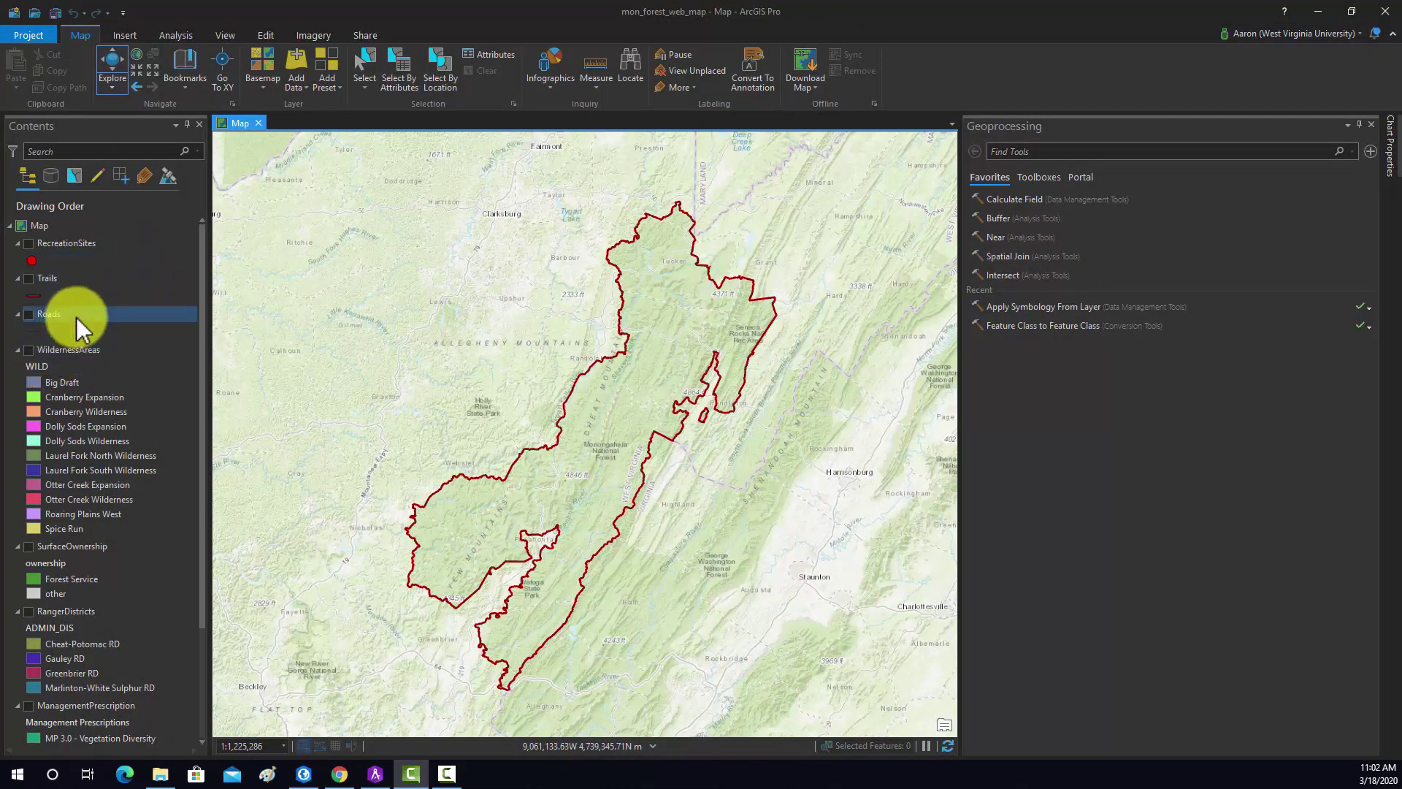
scroll(76, 321, "down", 3)
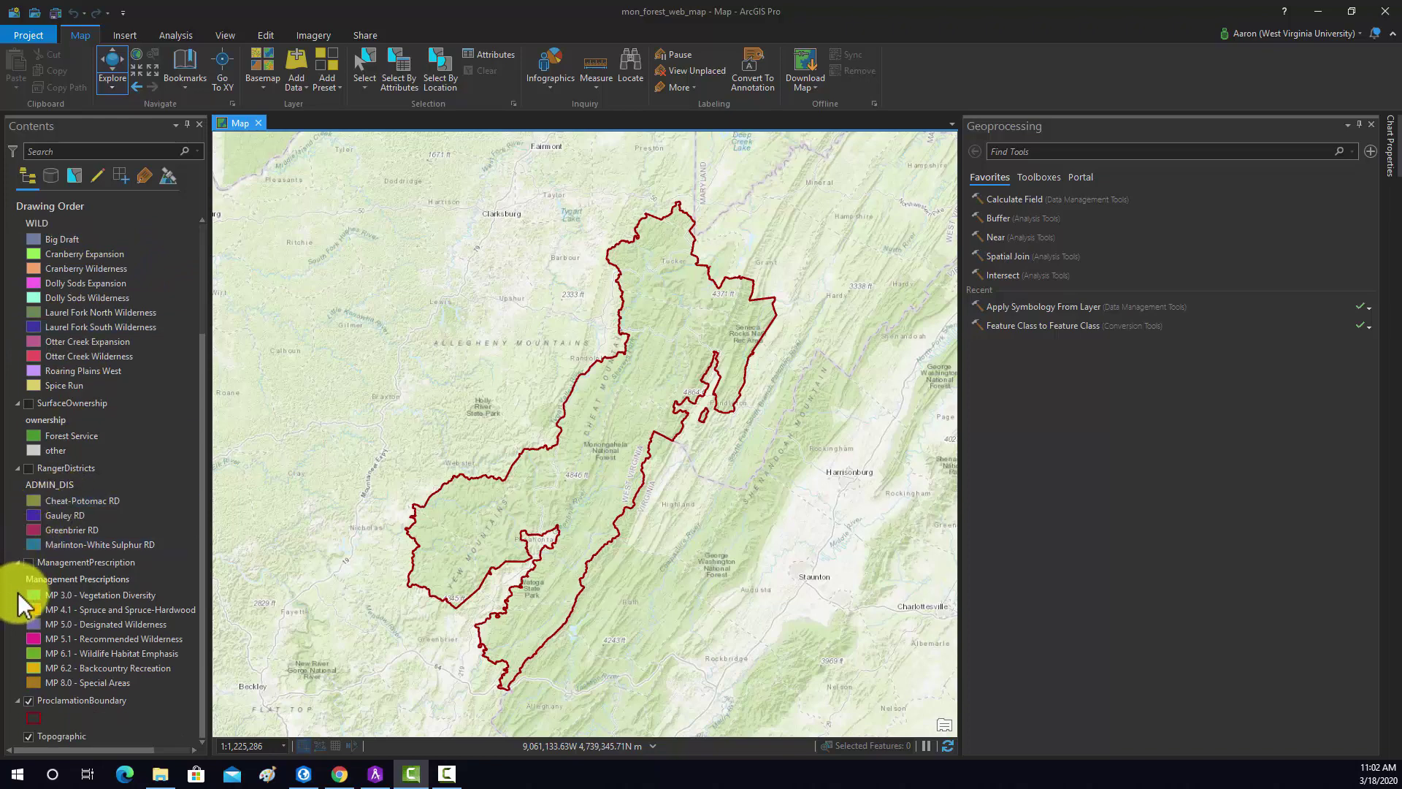
left_click(29, 700)
left_click(30, 700)
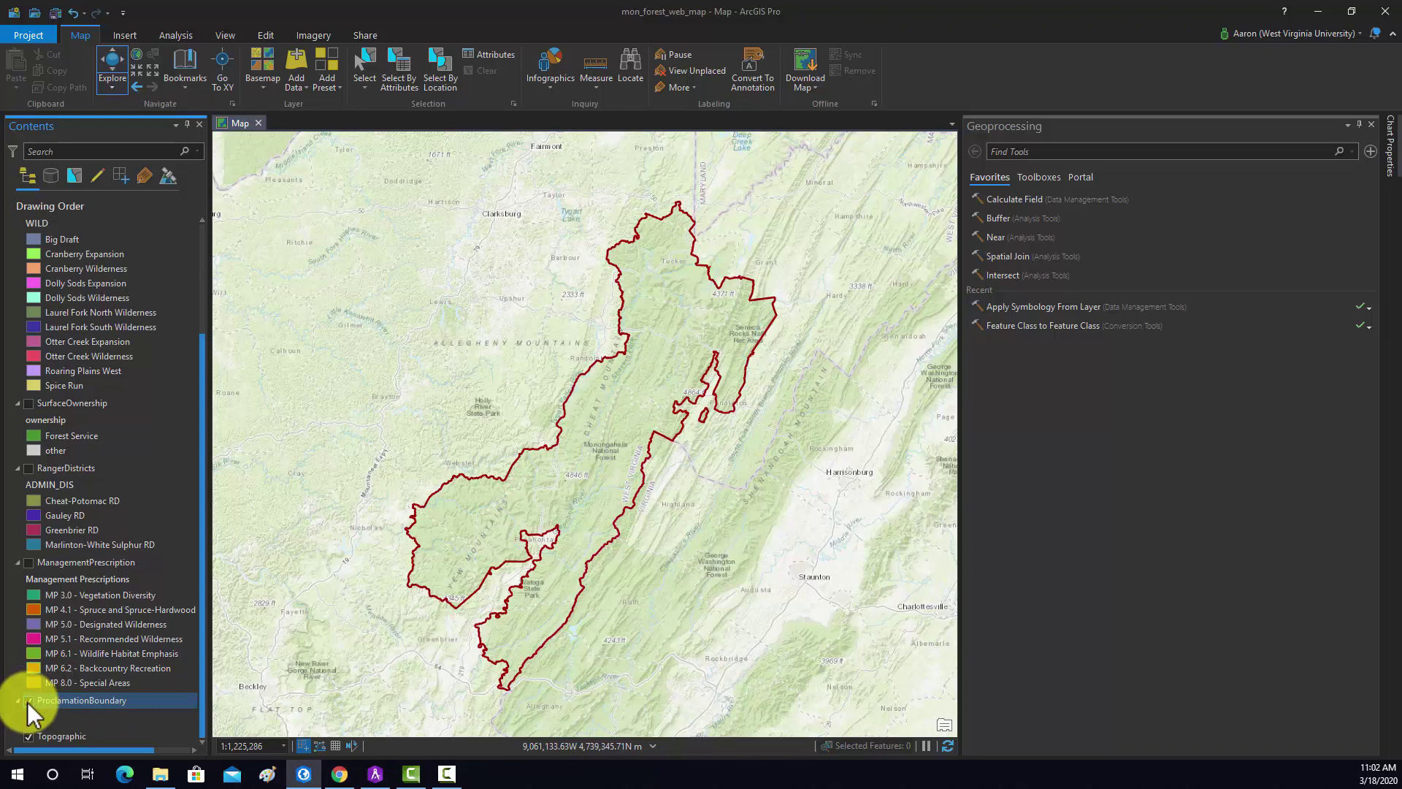
left_click(29, 563)
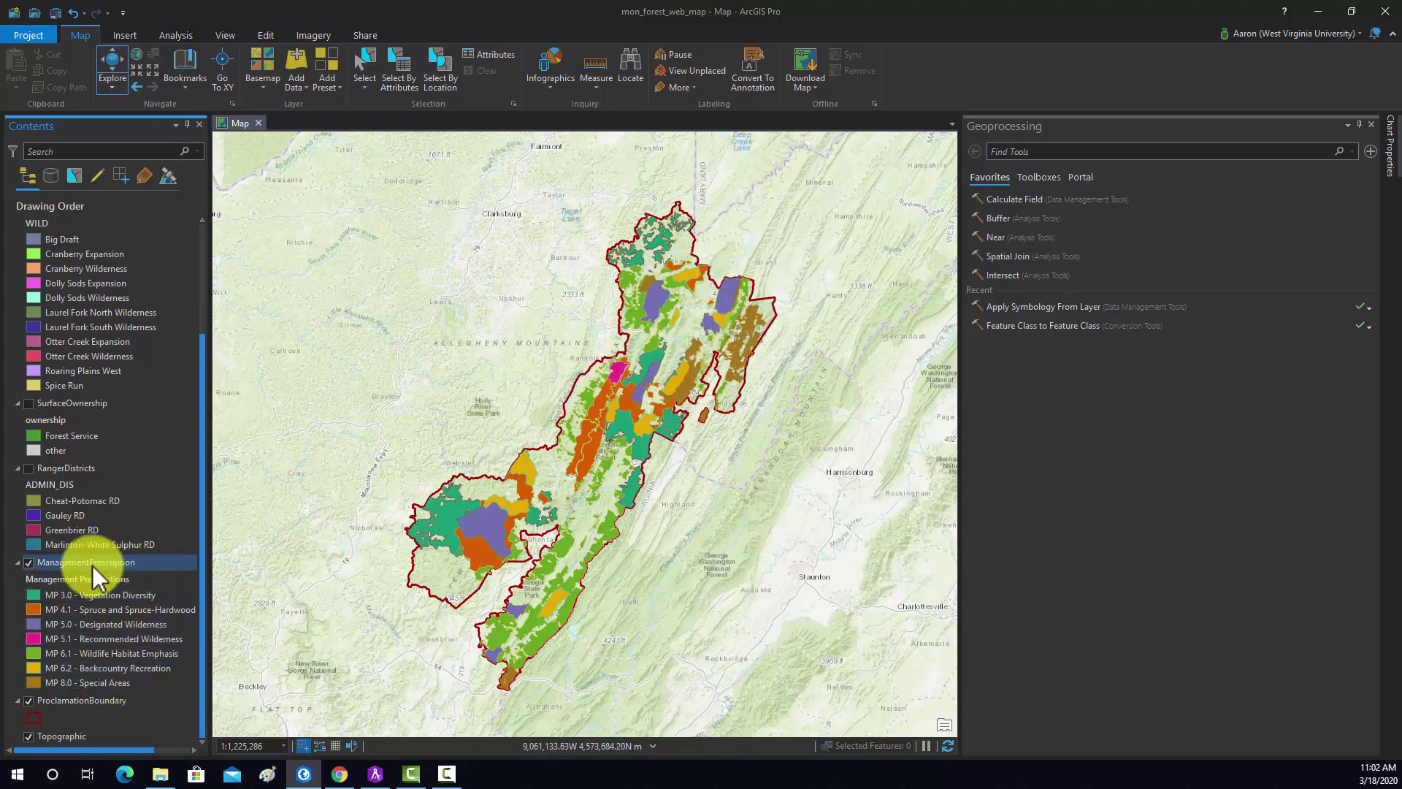
left_click(28, 563)
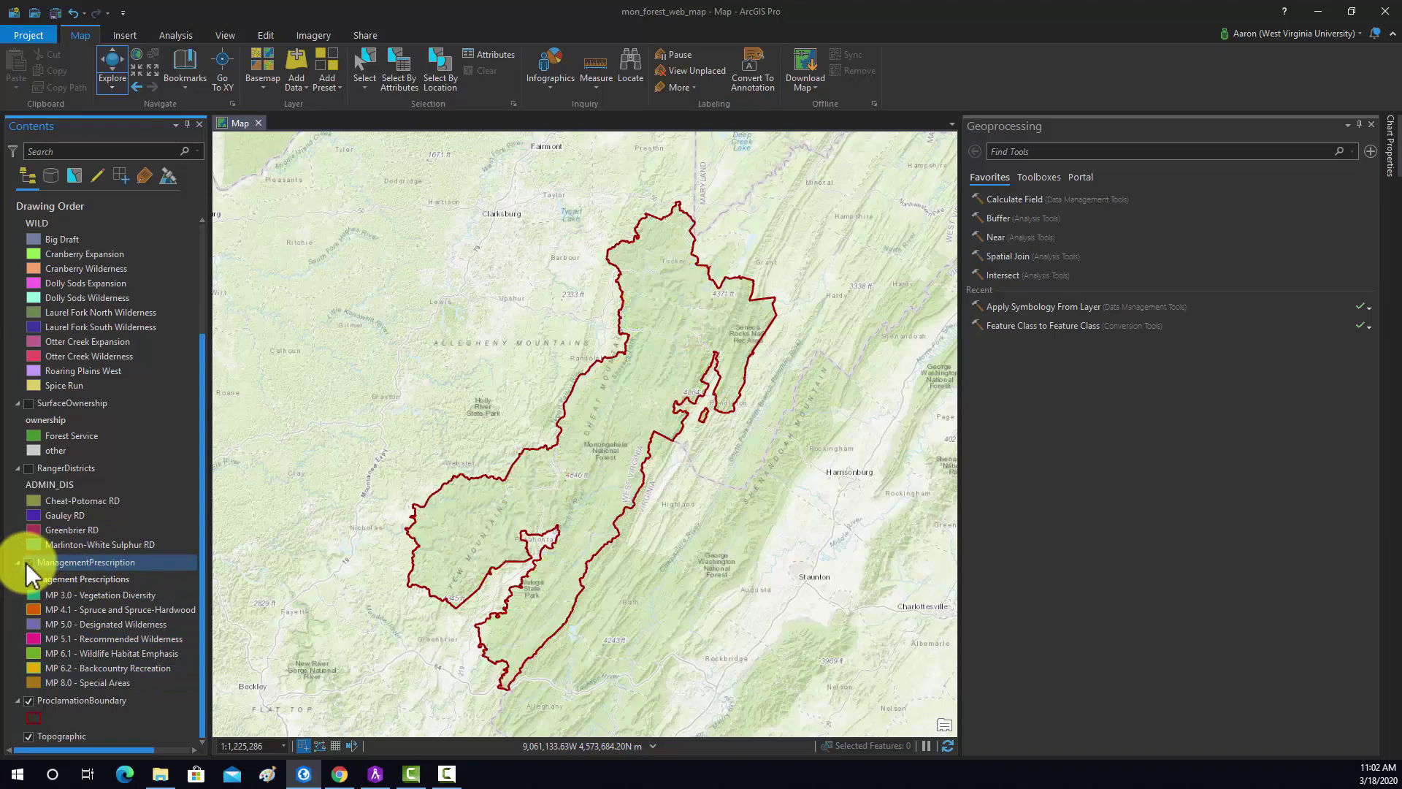
left_click(27, 468)
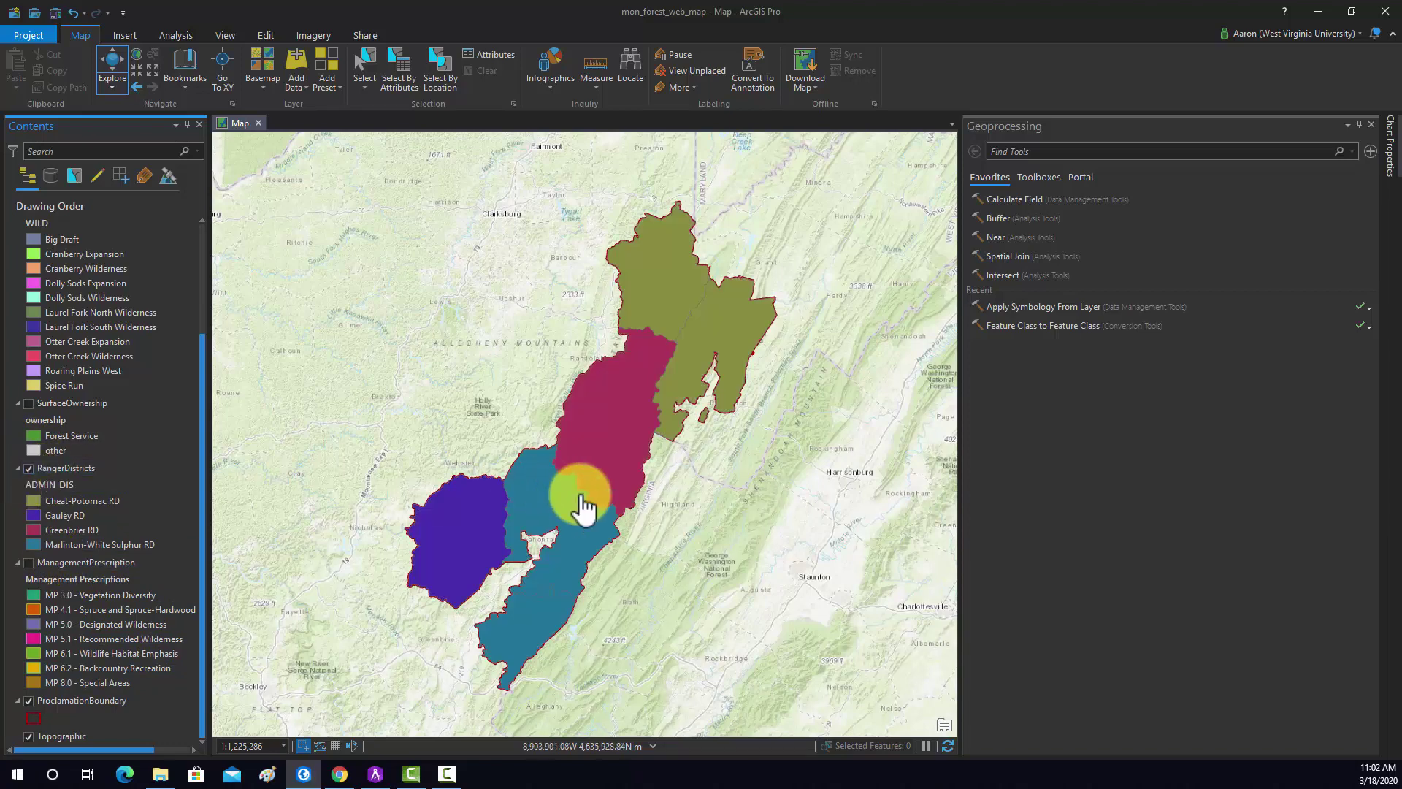
left_click(28, 467)
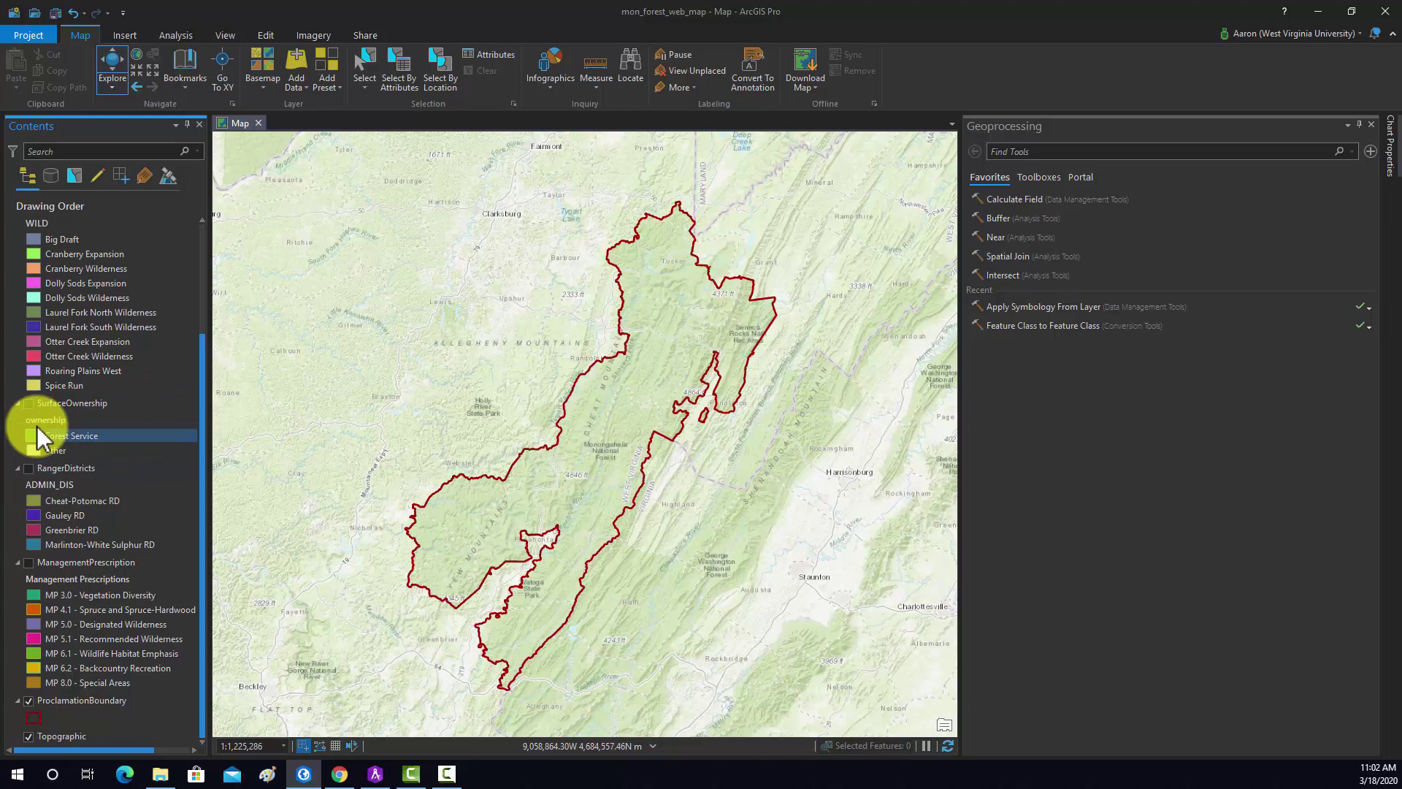
left_click(29, 403)
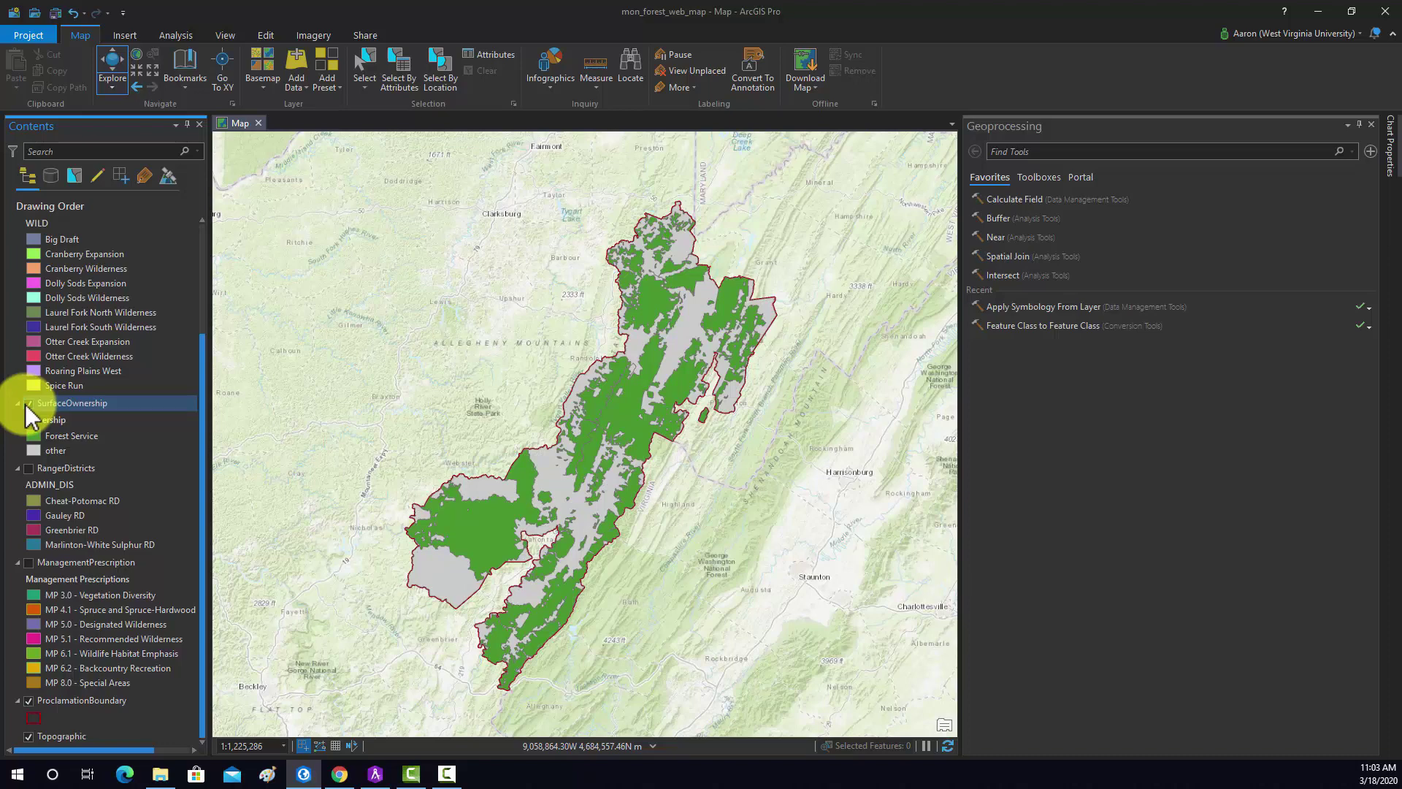
left_click(29, 403)
scroll(29, 394, "up", 4)
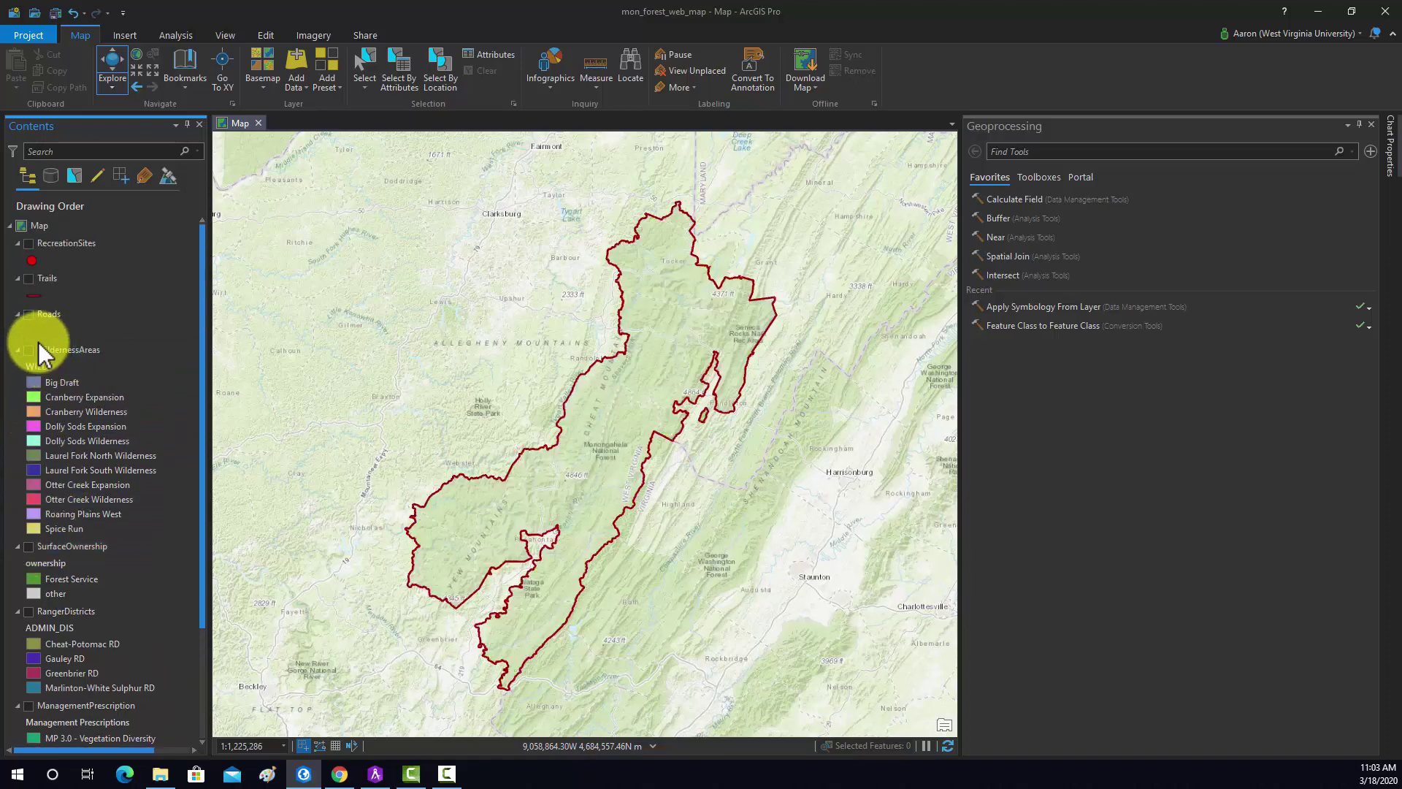
left_click(29, 350)
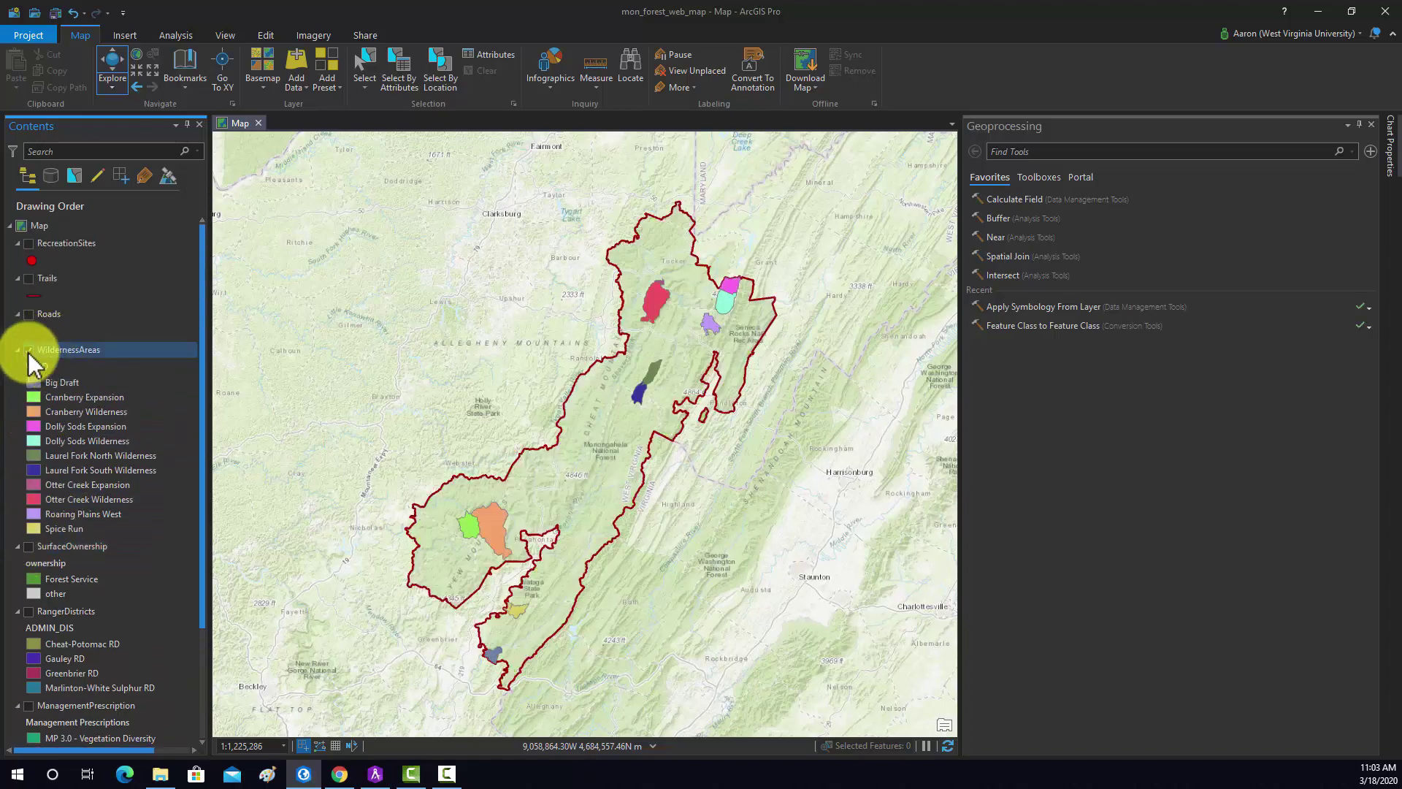
left_click(28, 352)
left_click(28, 314)
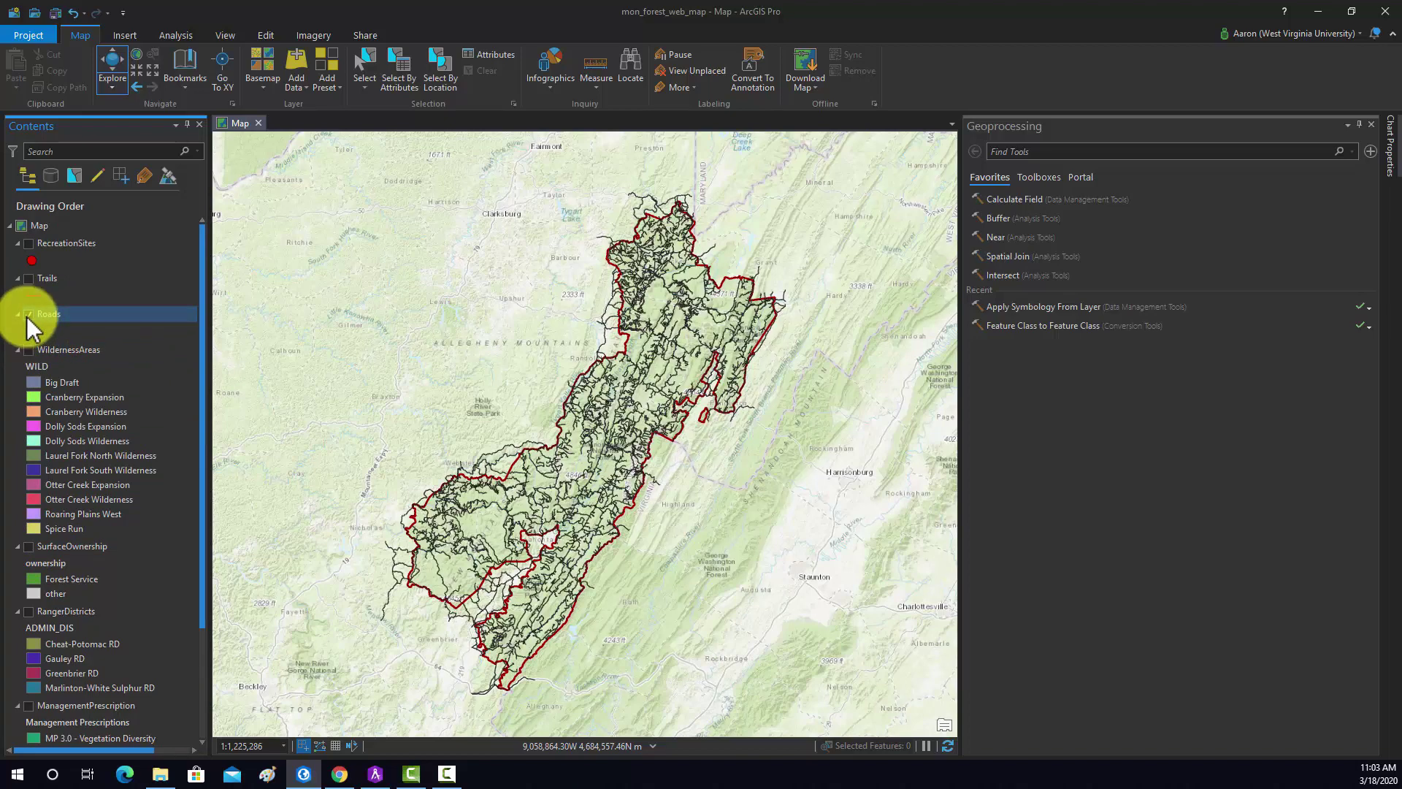
left_click(28, 315)
left_click(28, 278)
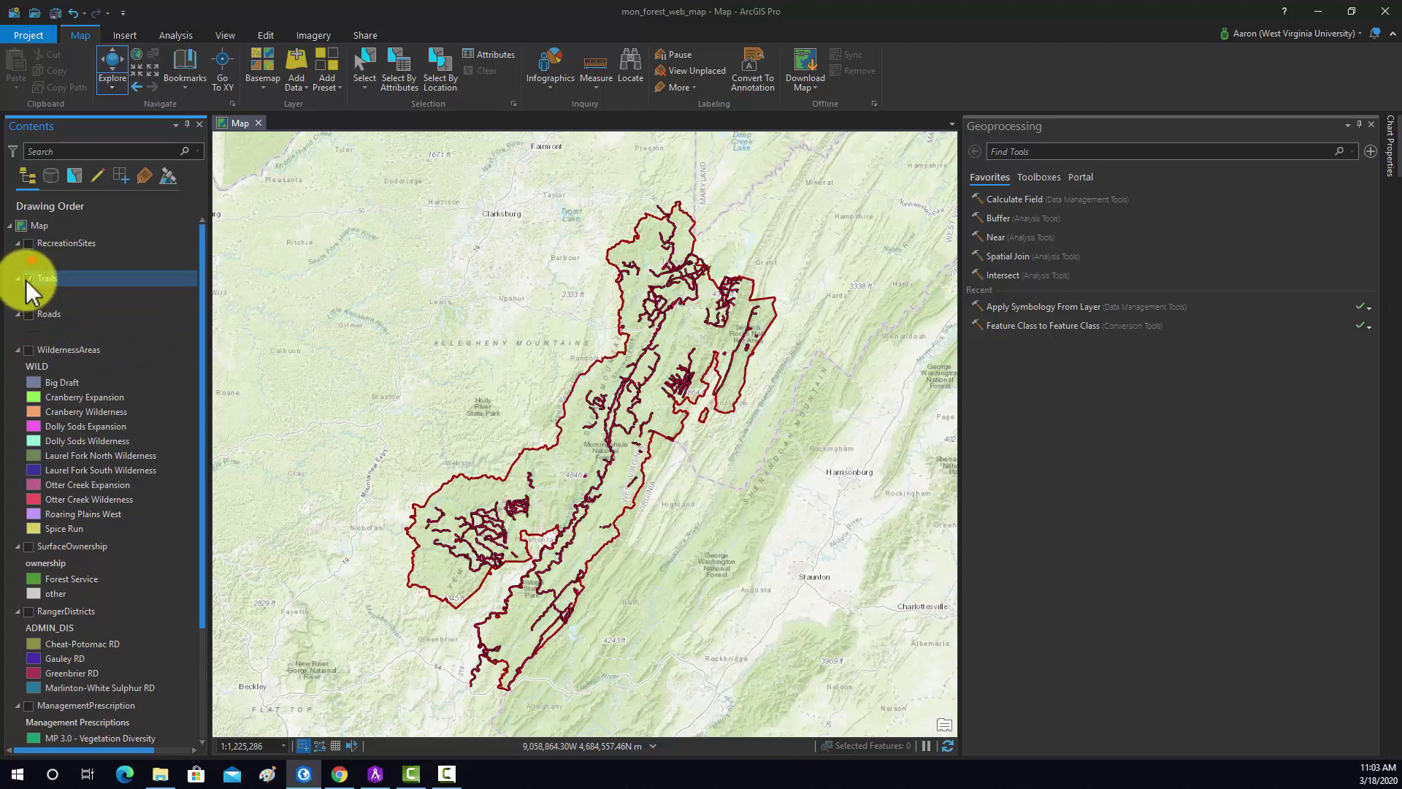
left_click(27, 279)
left_click(31, 250)
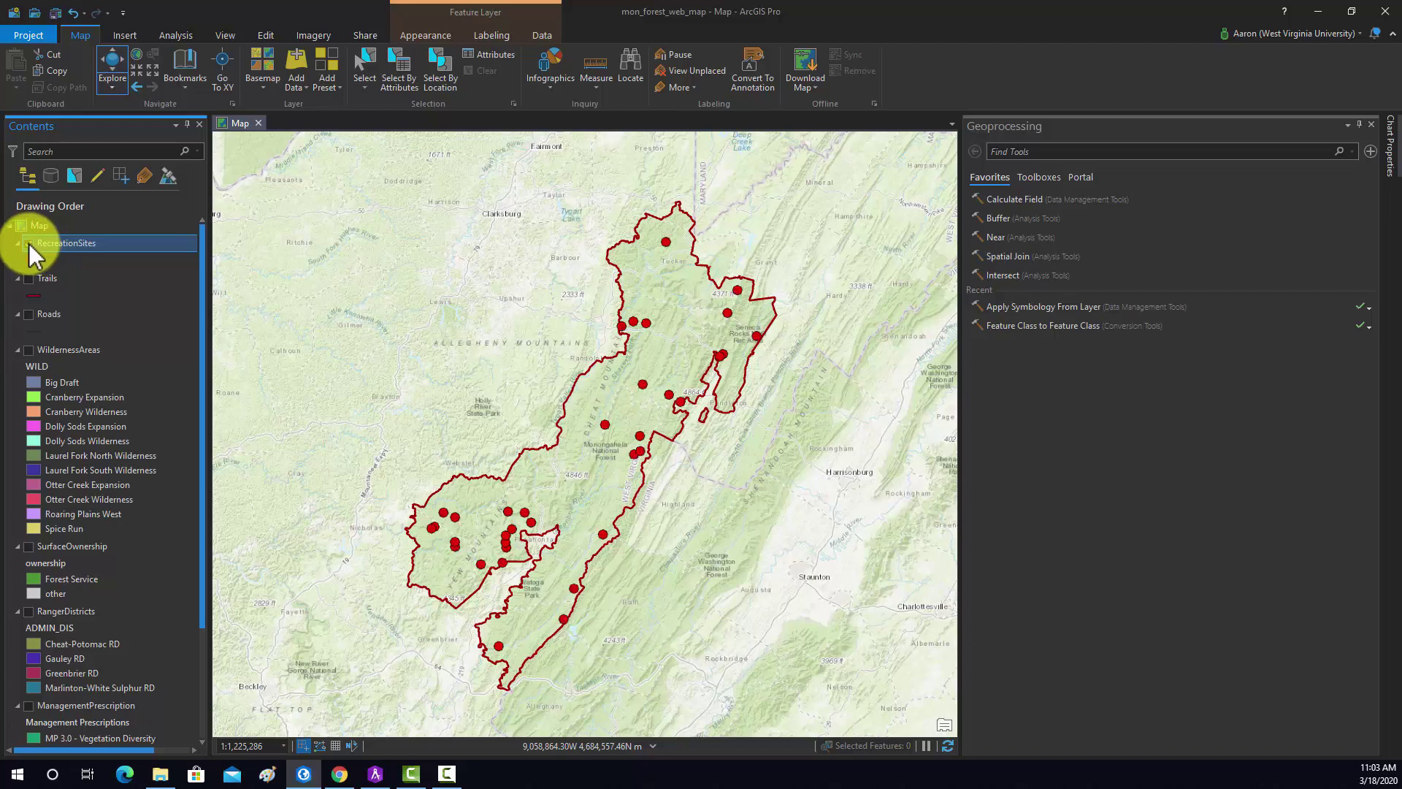
left_click(29, 243)
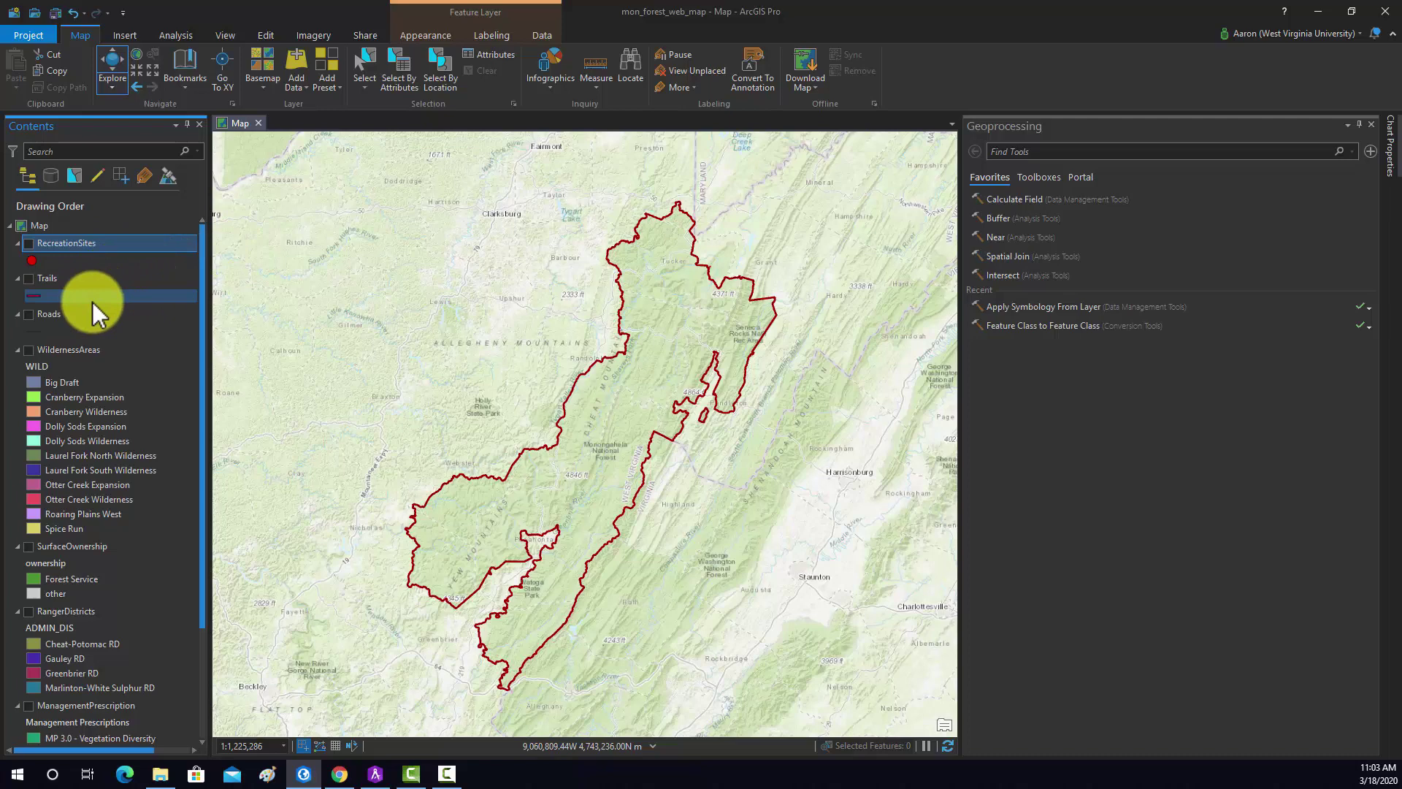
right_click(43, 226)
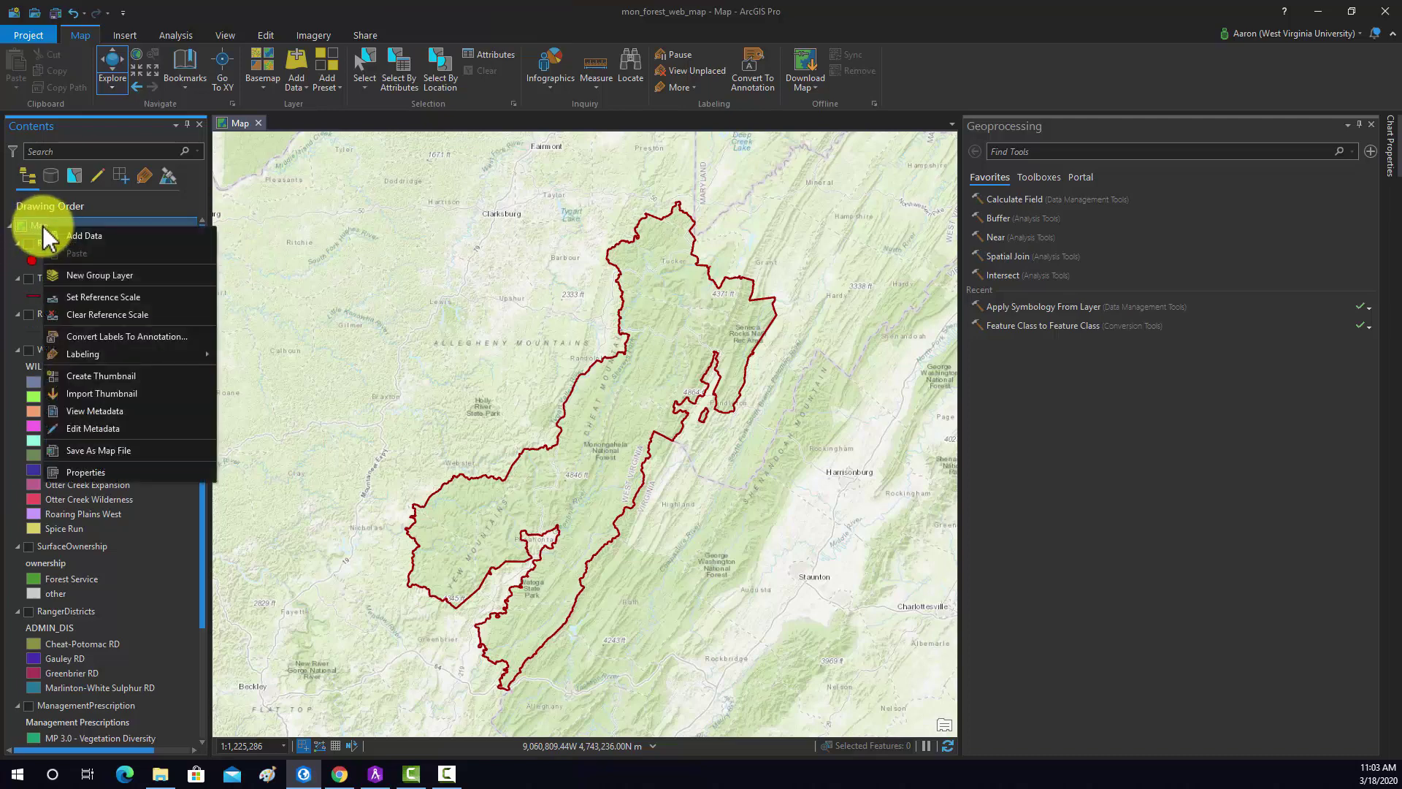
left_click(101, 474)
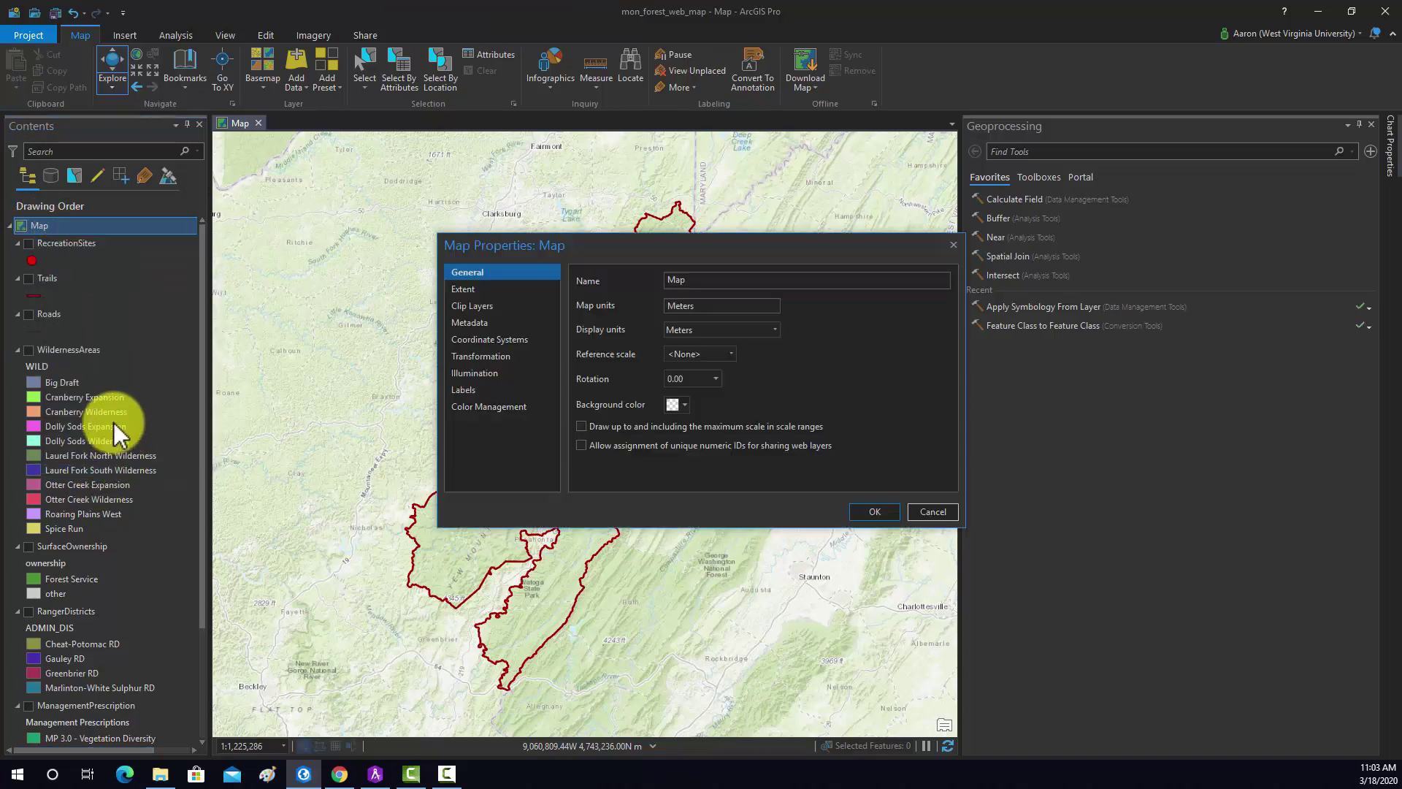
left_click(469, 341)
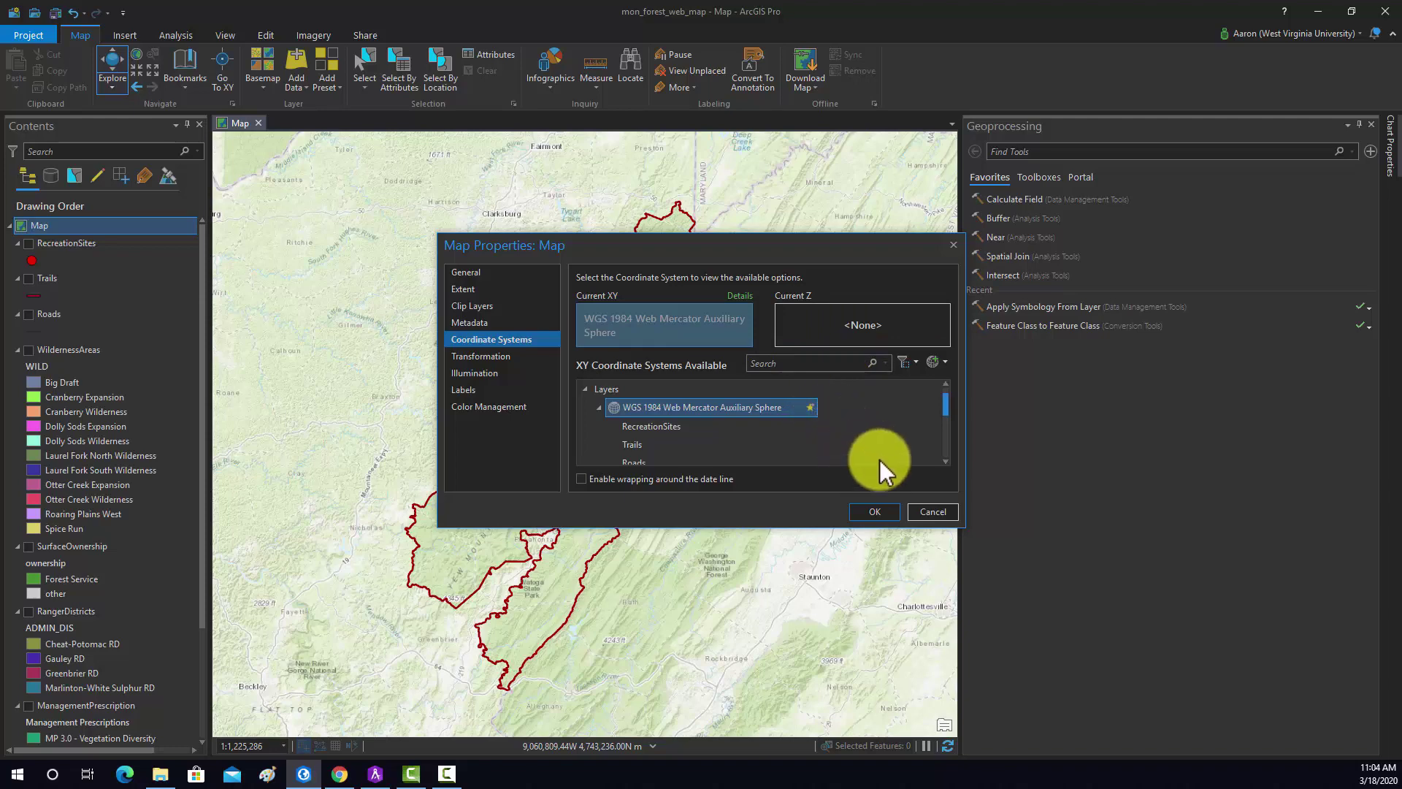
left_click(933, 517)
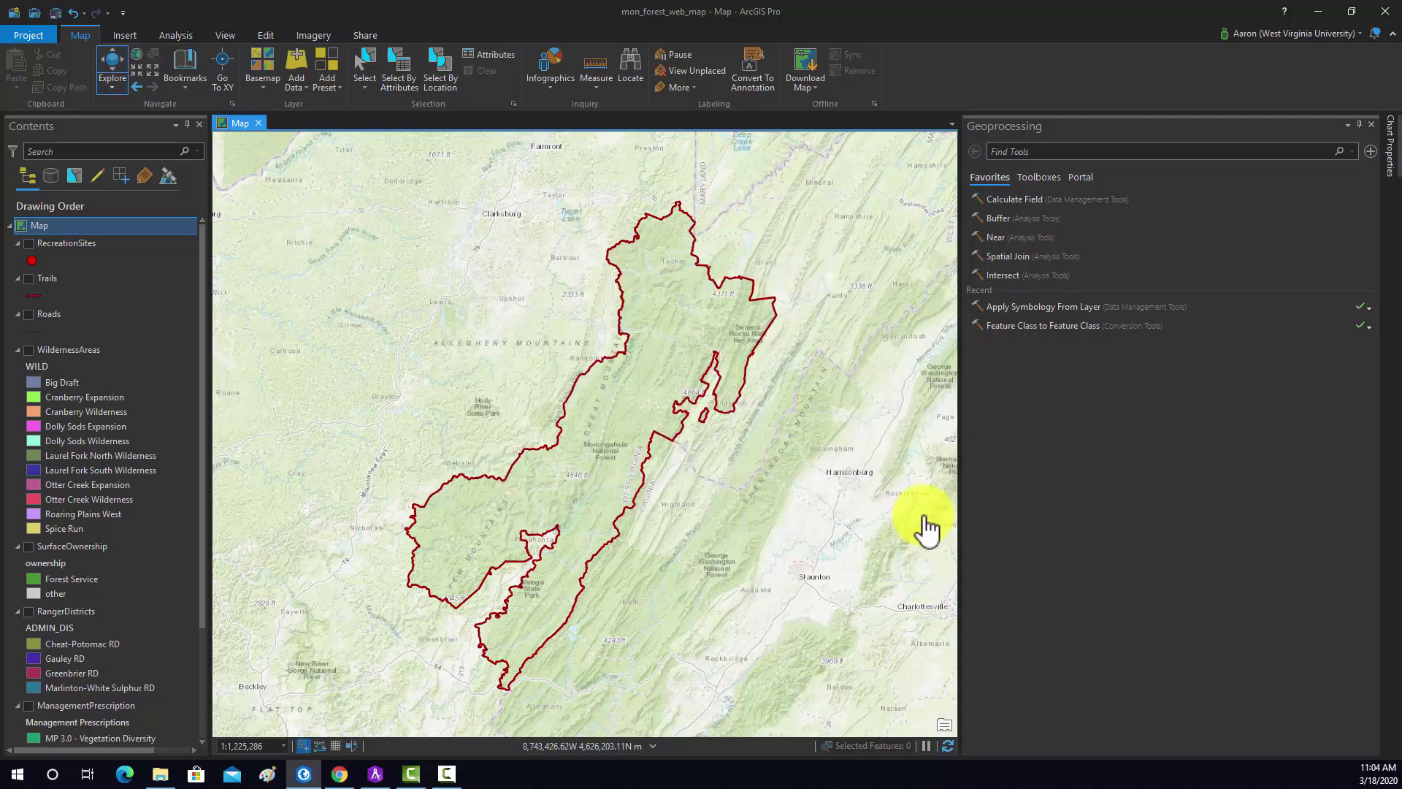
right_click(68, 238)
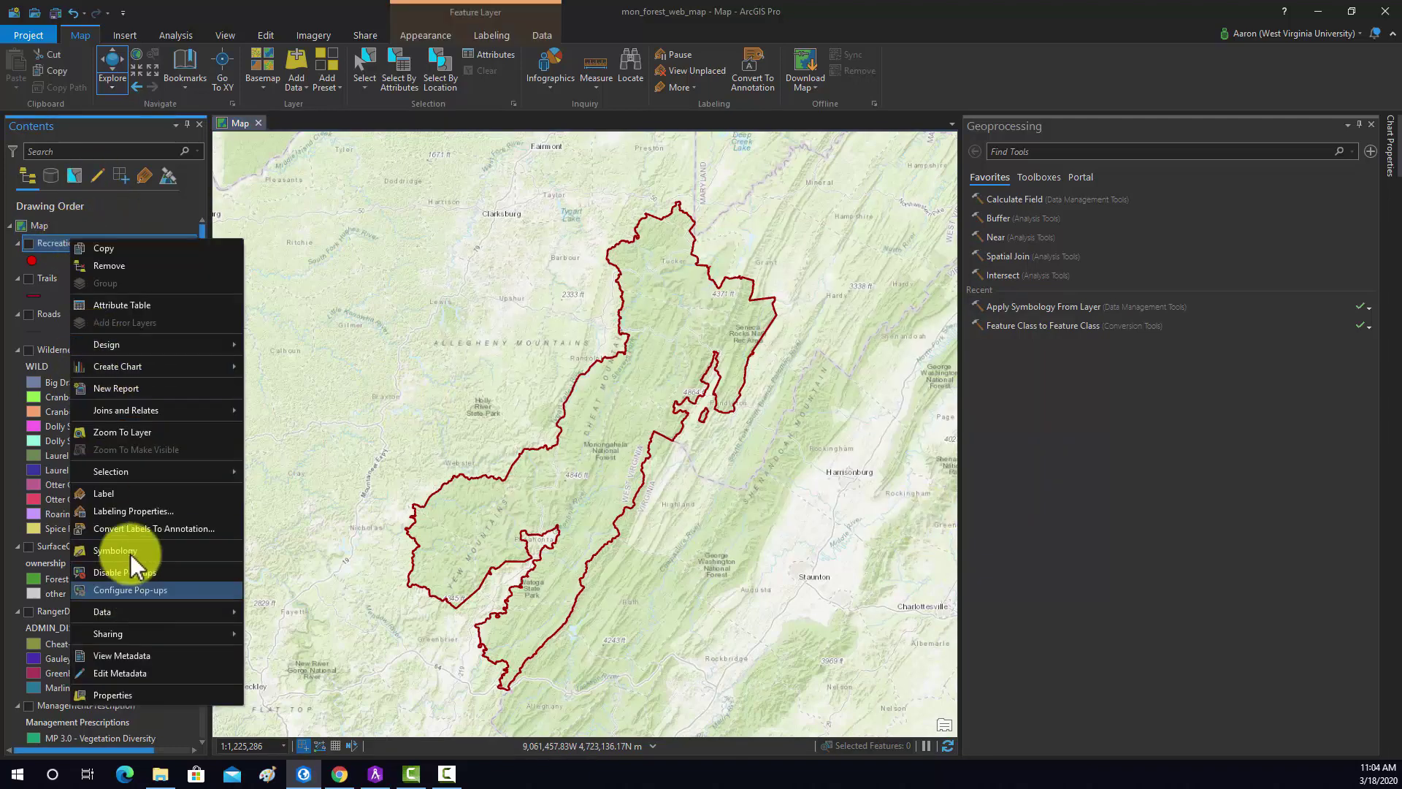
left_click(129, 692)
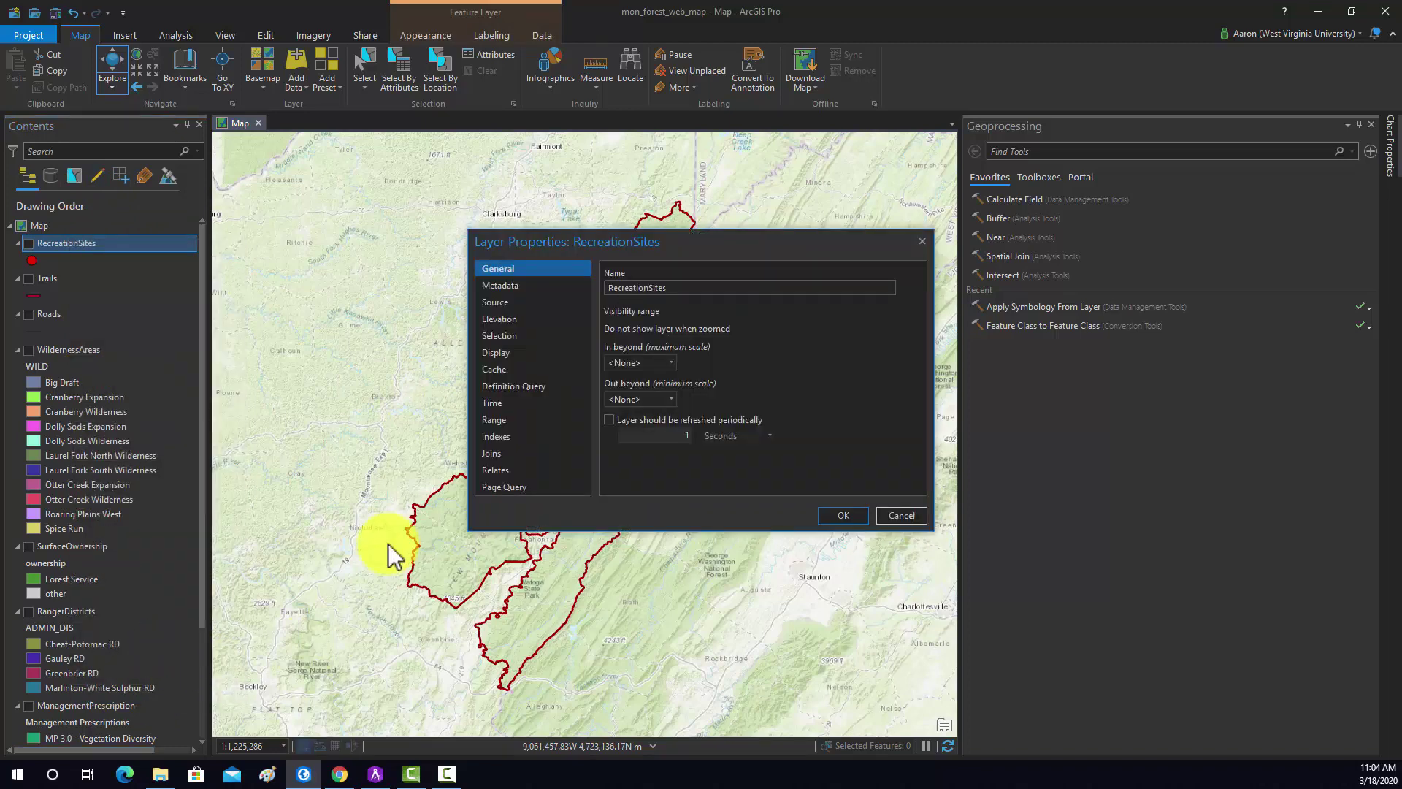
left_click(499, 302)
left_click(810, 337)
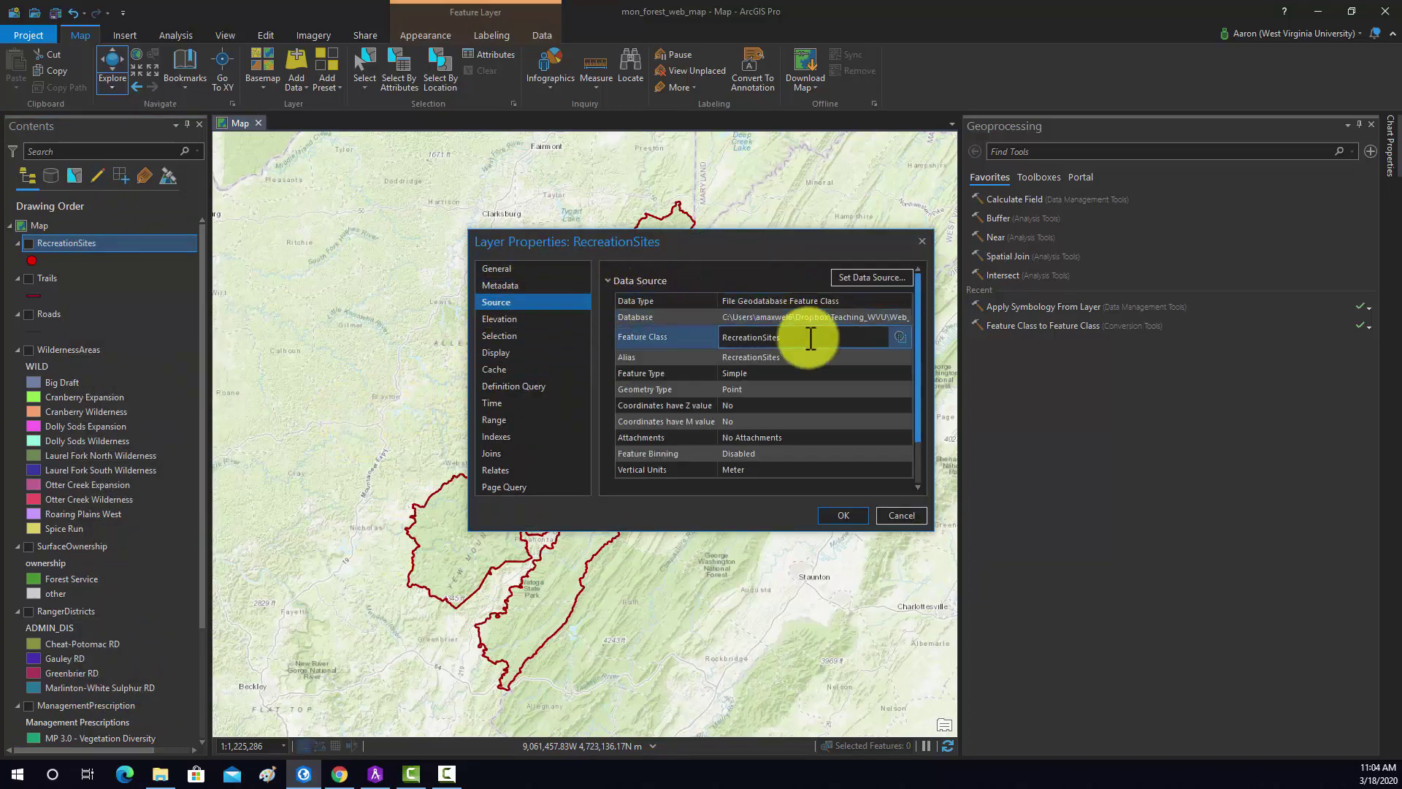
scroll(811, 337, "down", 1)
left_click(606, 462)
left_click(727, 368)
scroll(726, 367, "down", 1)
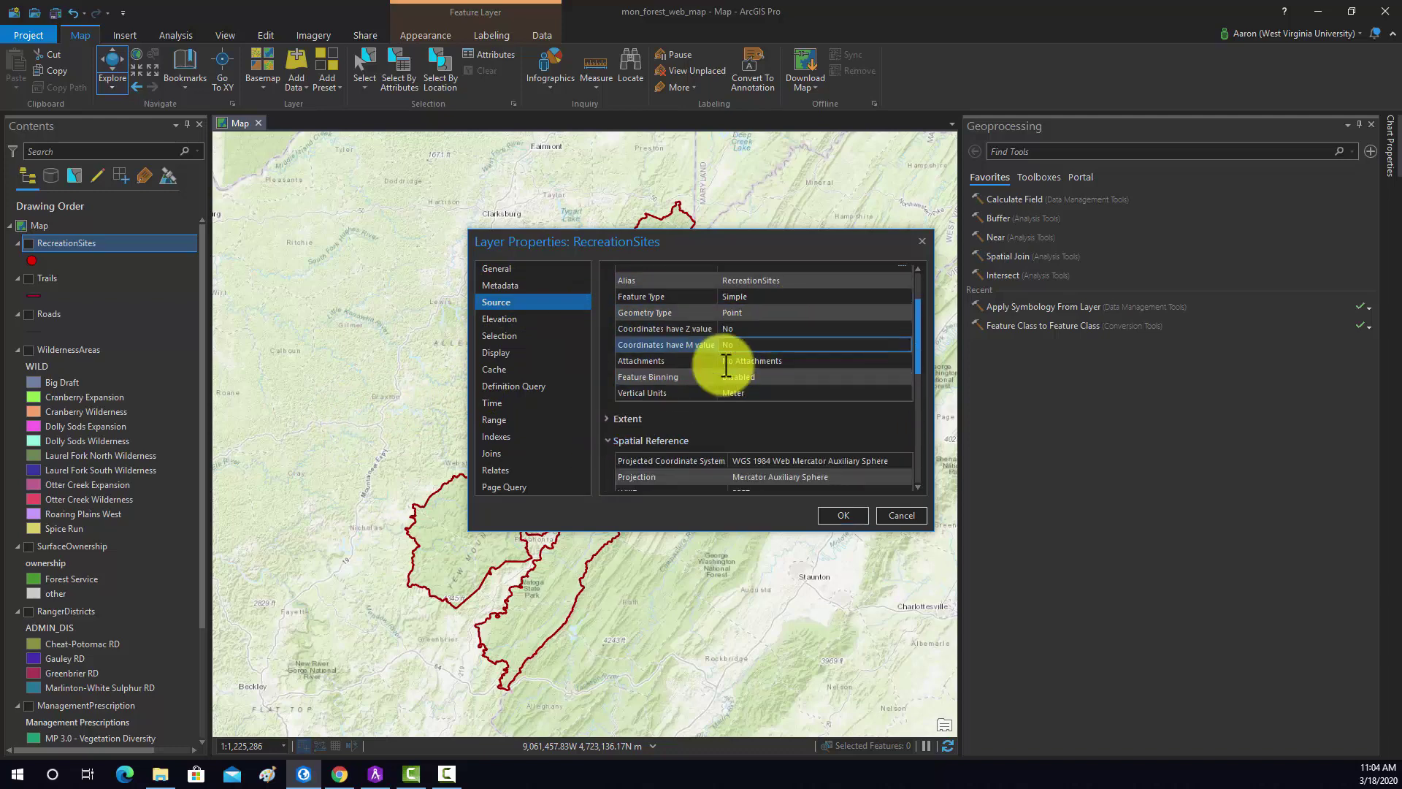
scroll(727, 367, "down", 2)
left_click(741, 346)
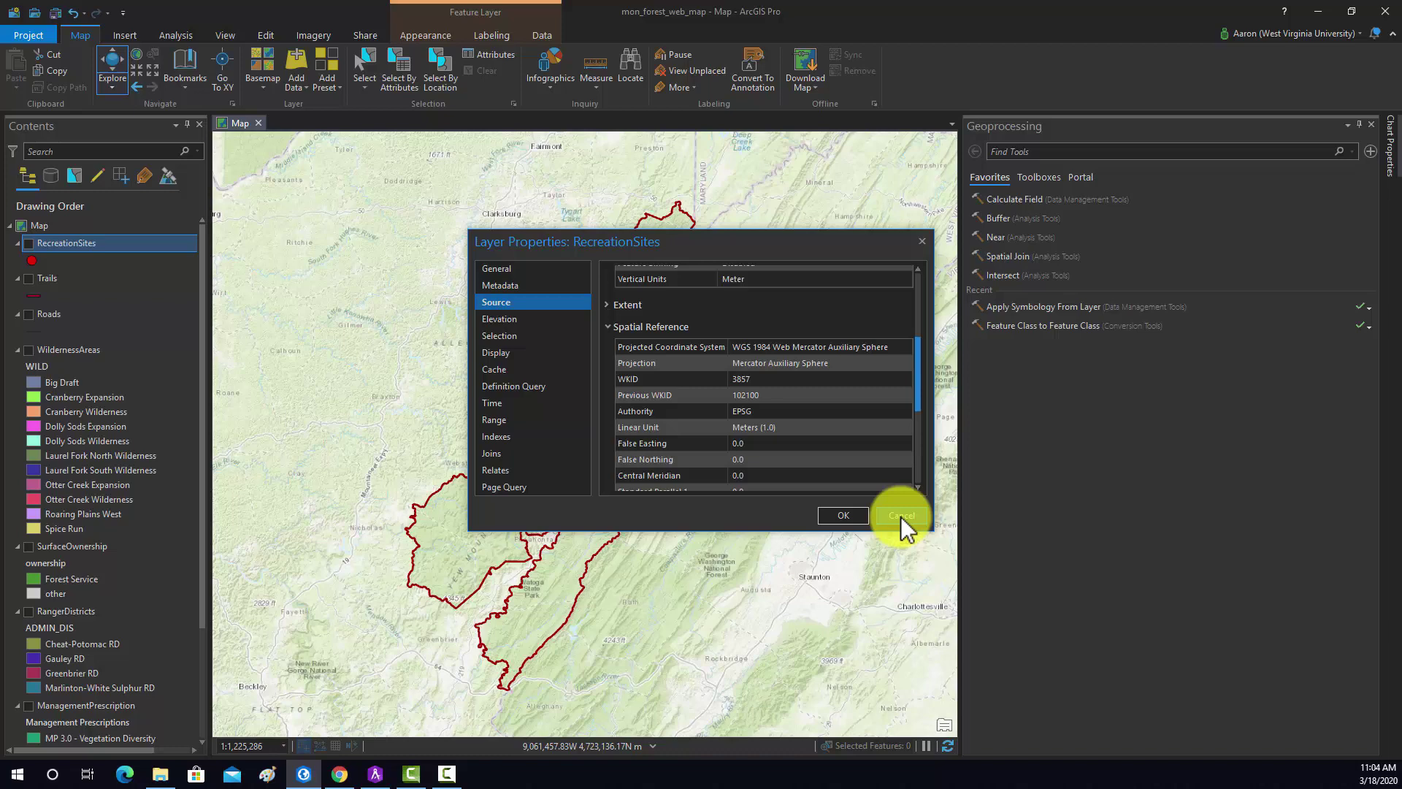
left_click(923, 241)
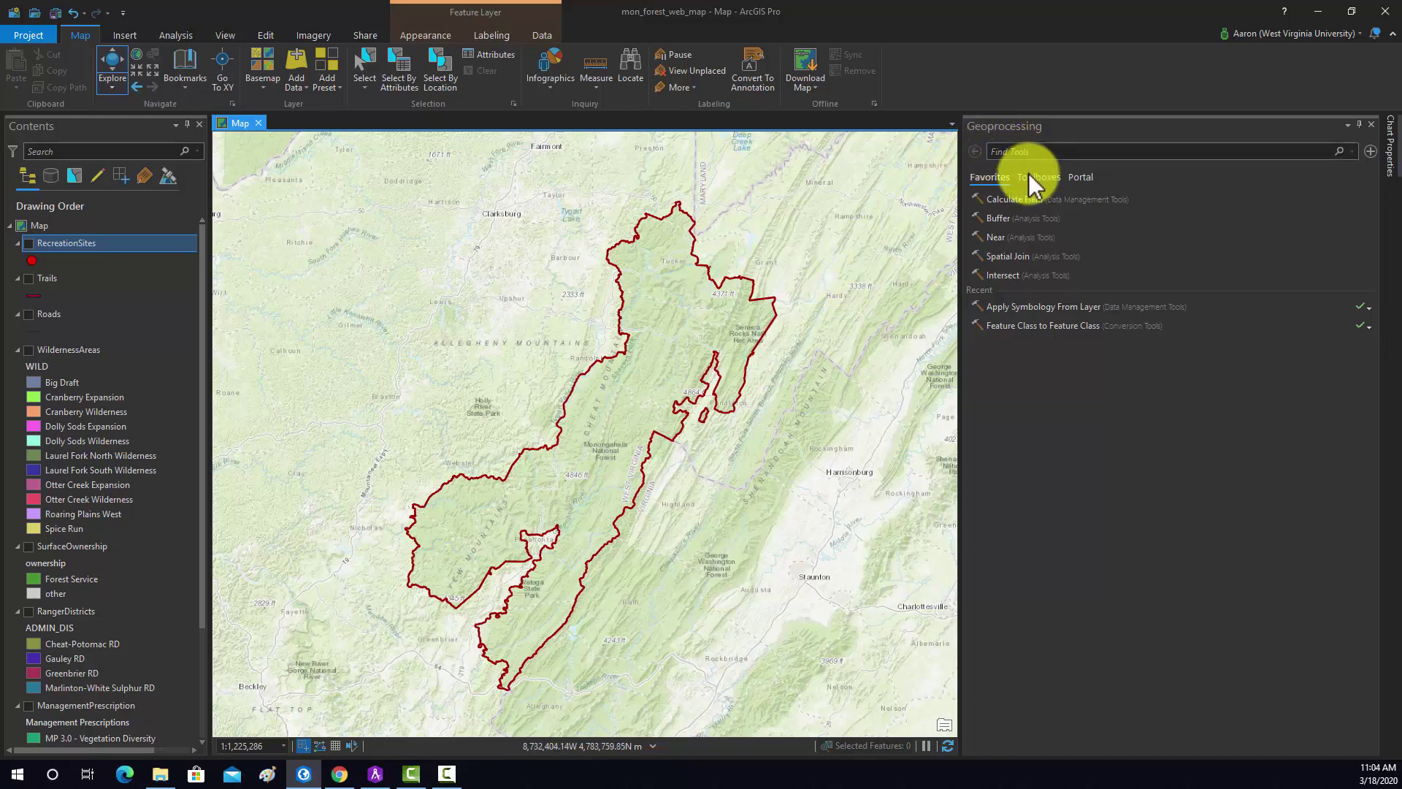
Search geoprocessing for 'project' and open the Data Management Project tool.
left_click(1019, 151)
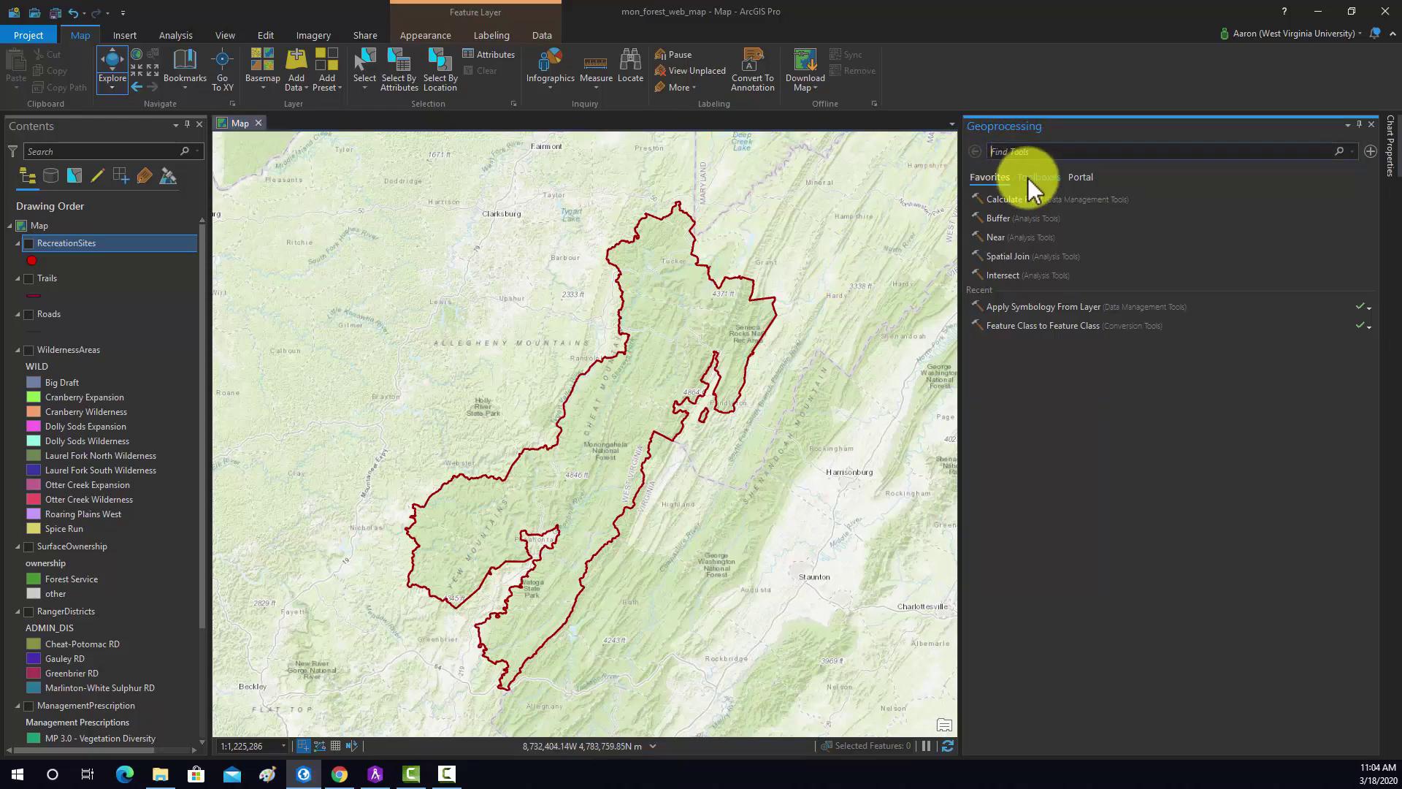
type("p")
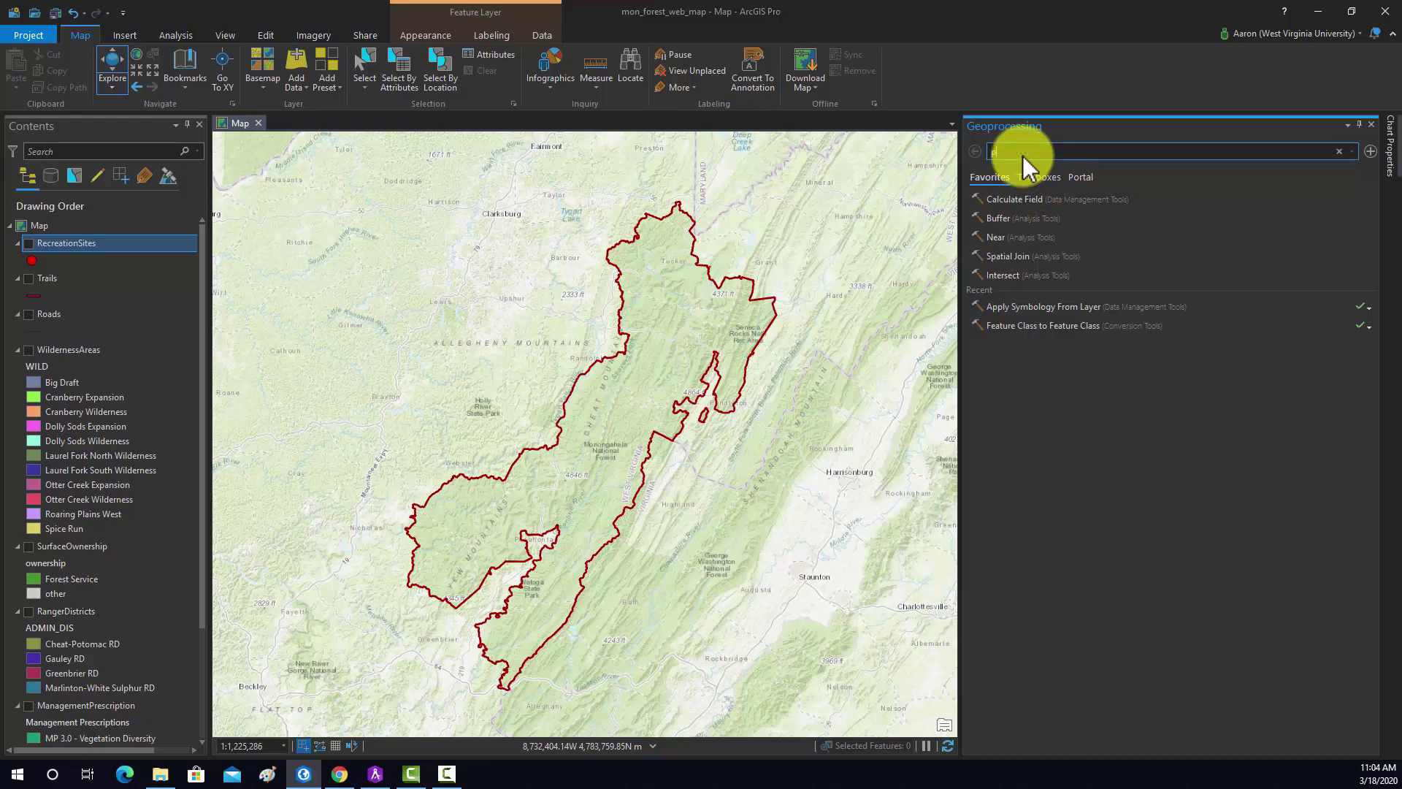
type("roject")
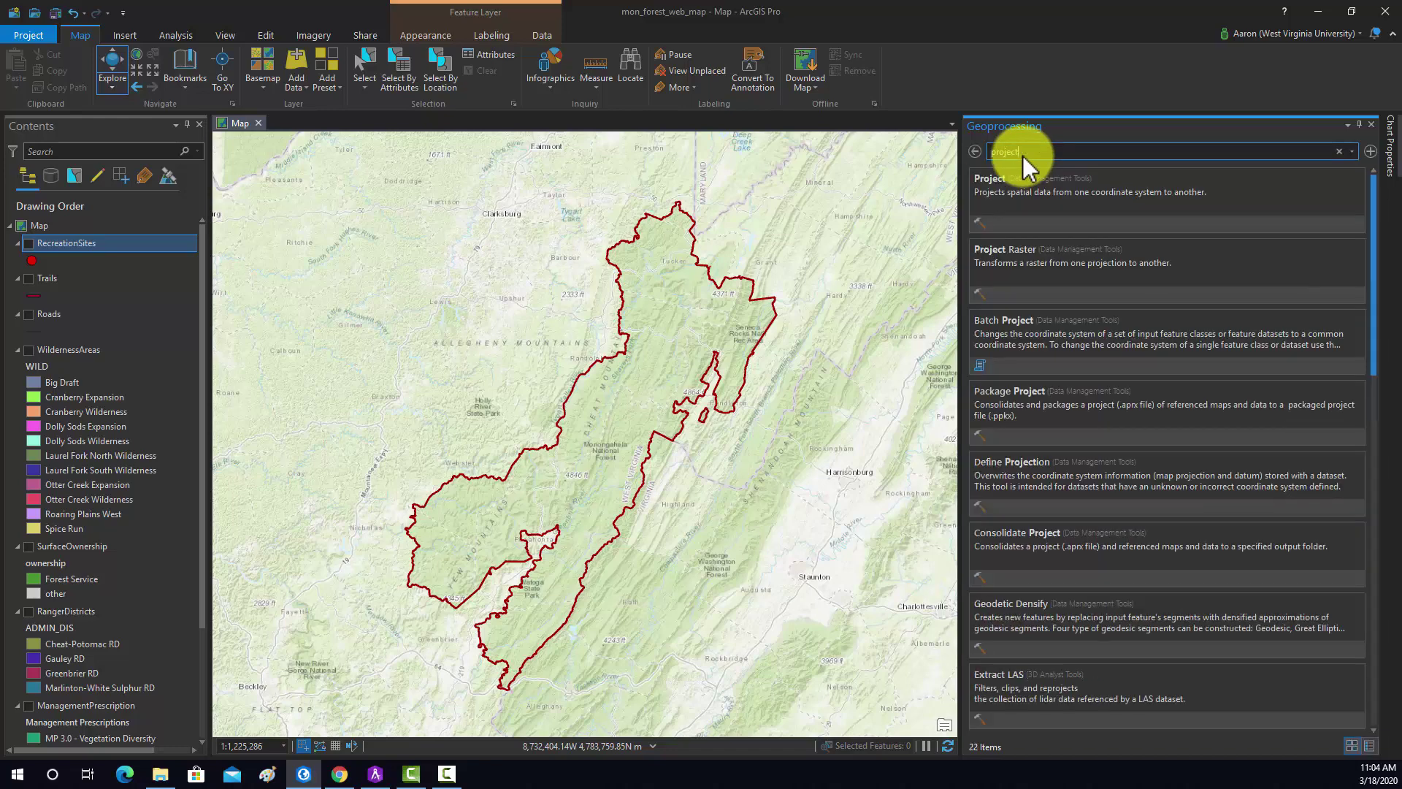
left_click(1037, 179)
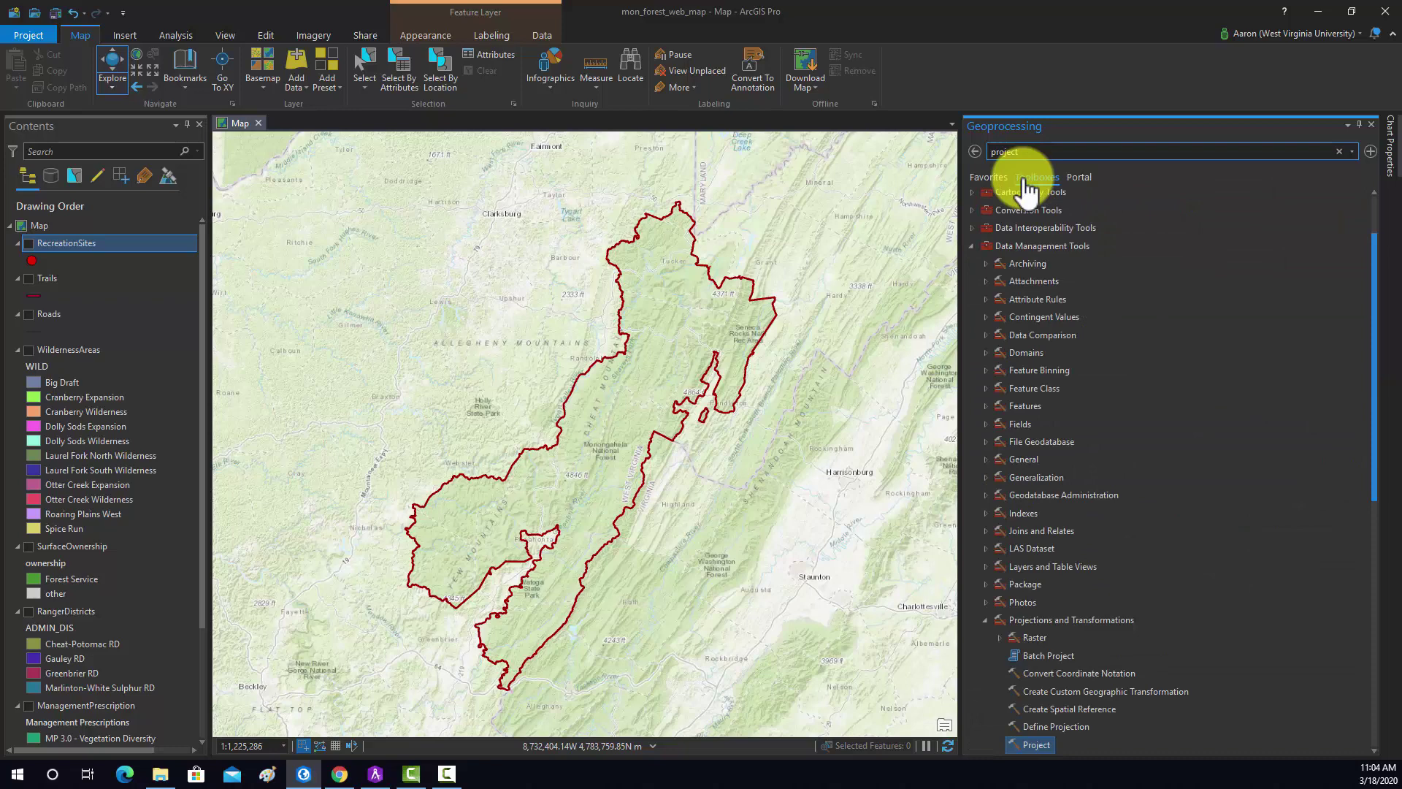
scroll(1018, 512, "down", 6)
double_click(1036, 468)
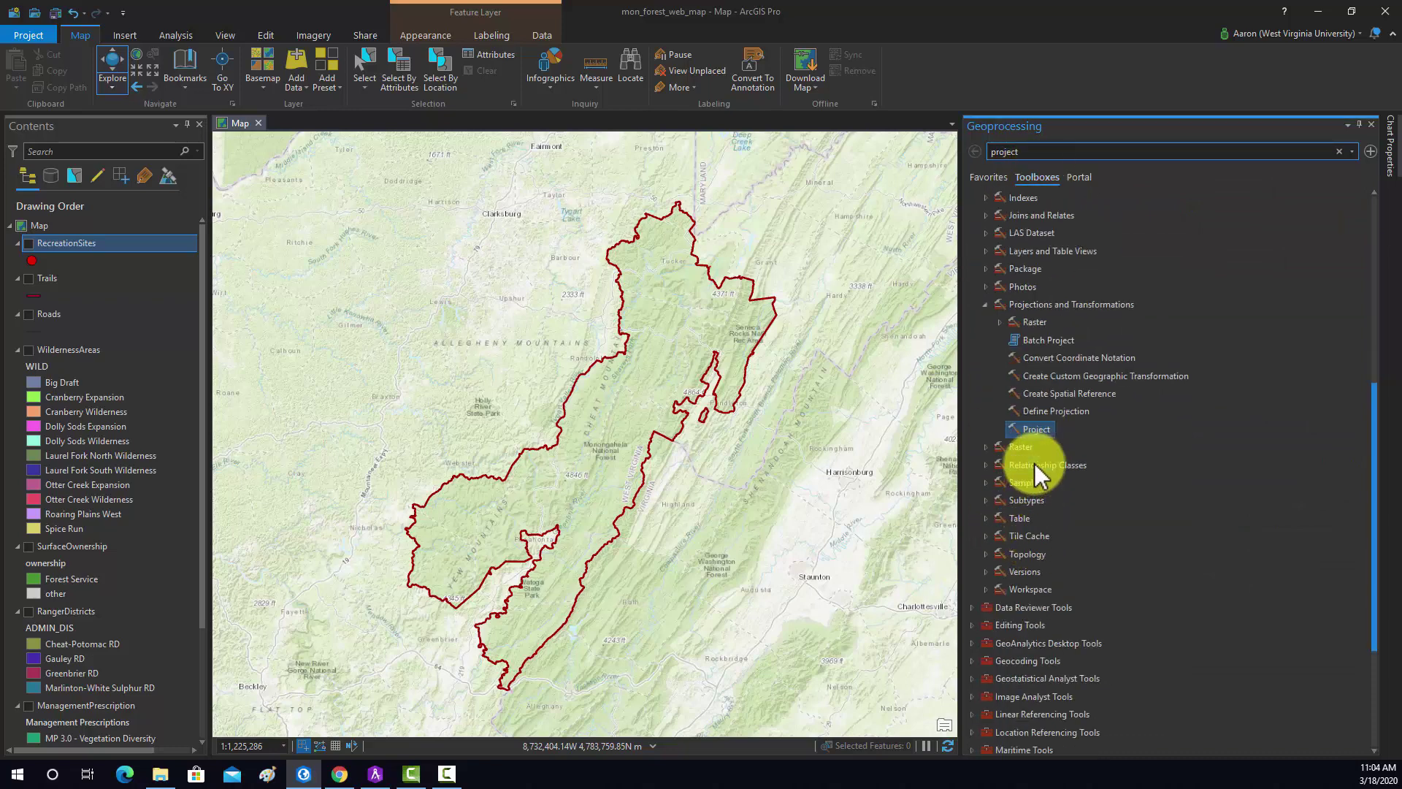
left_click(1037, 429)
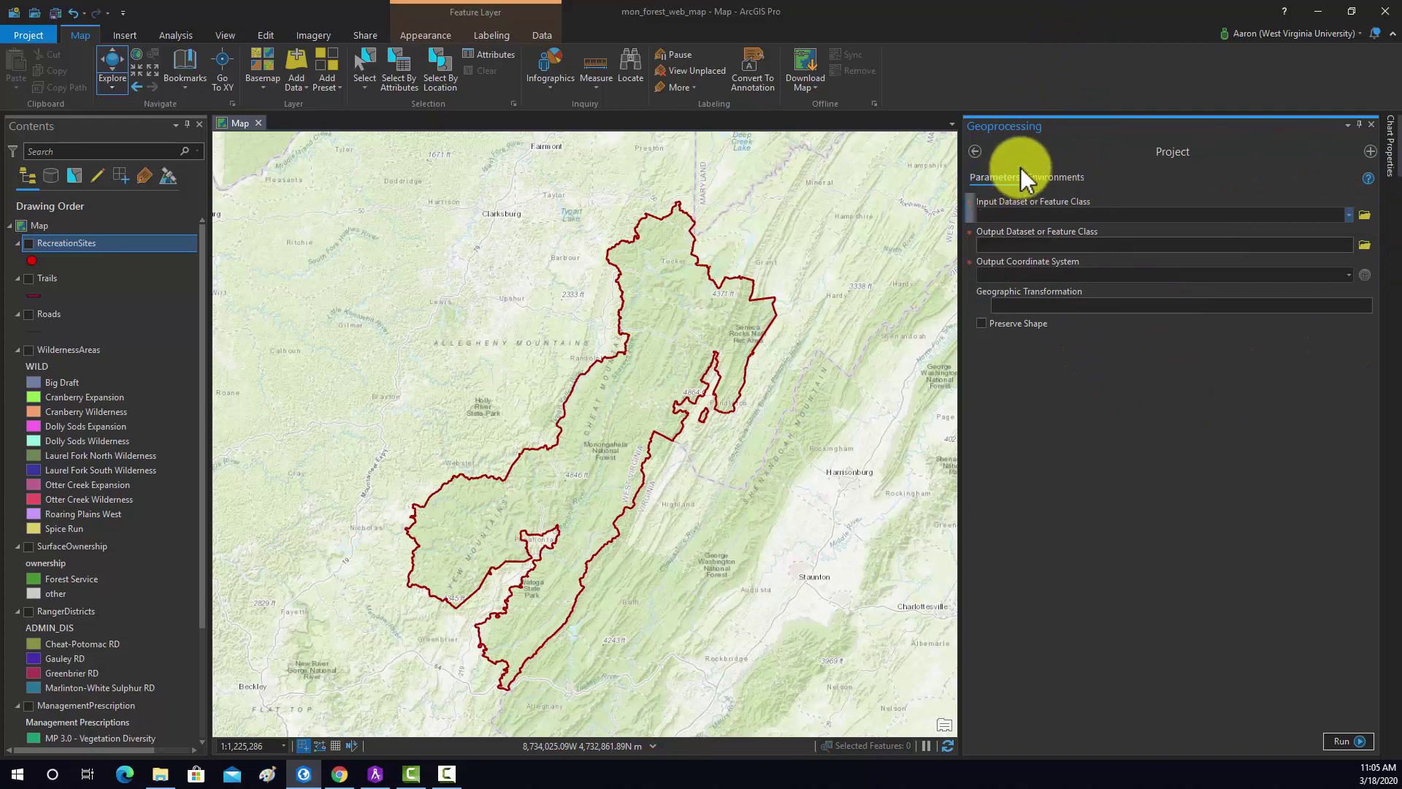
left_click(1371, 124)
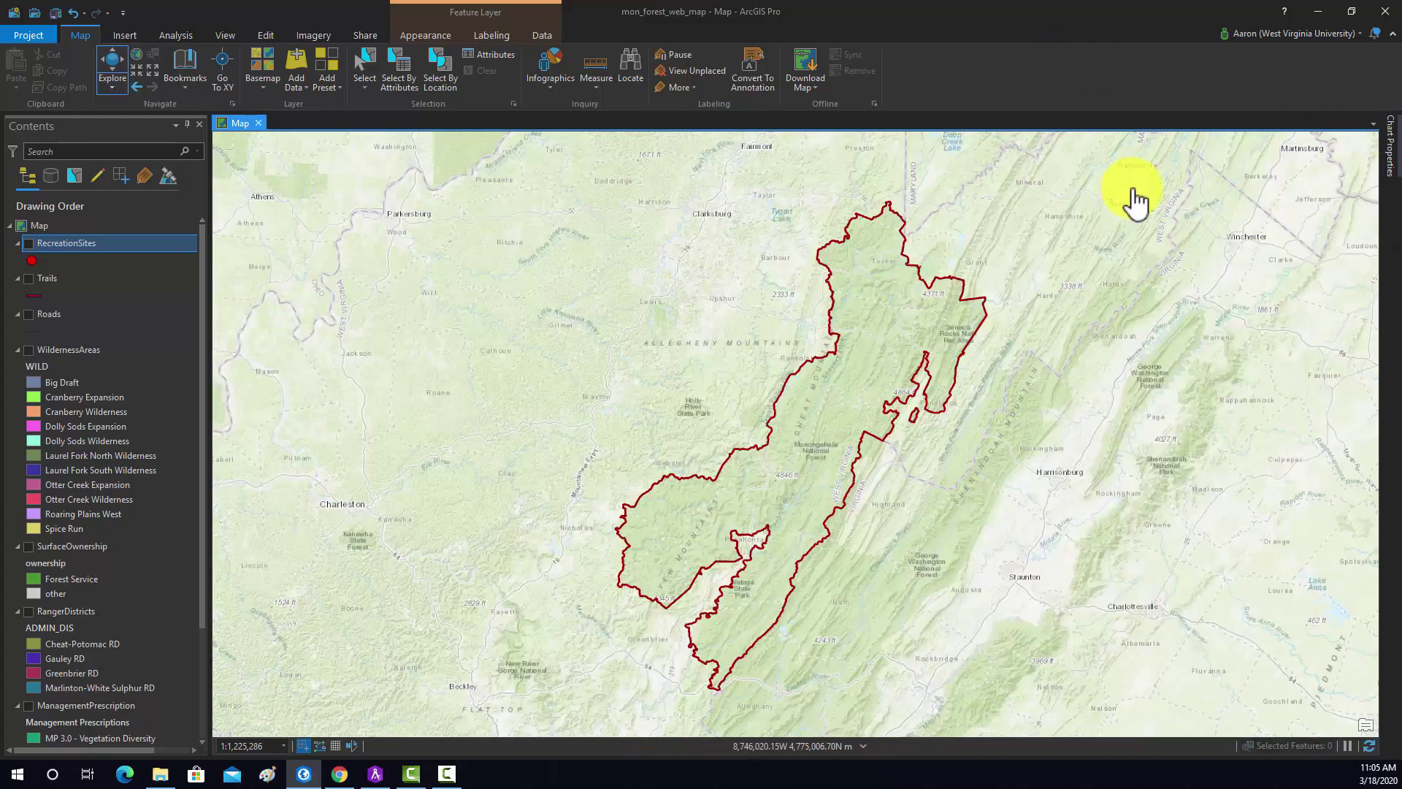
left_click_drag(891, 382, 834, 323)
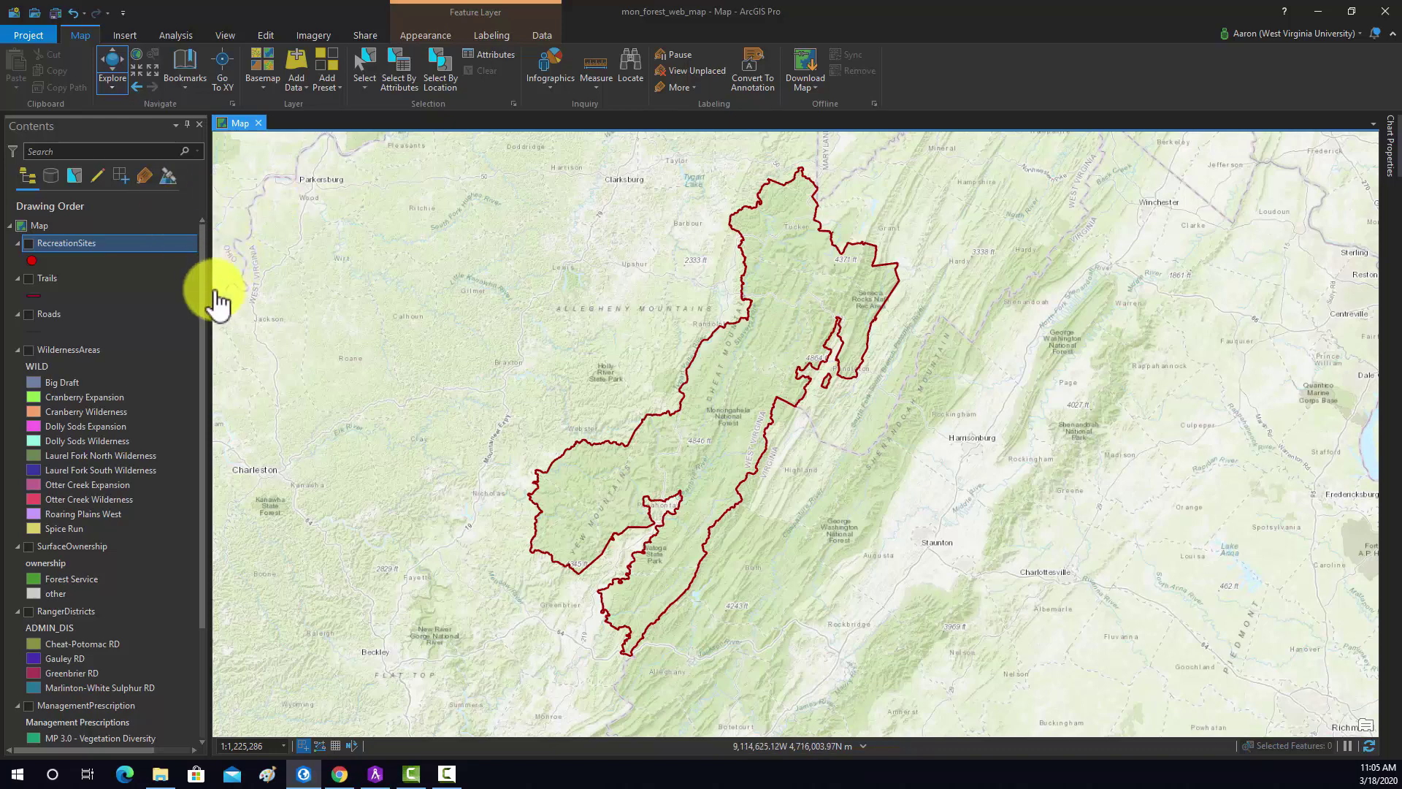
scroll(148, 299, "down", 3)
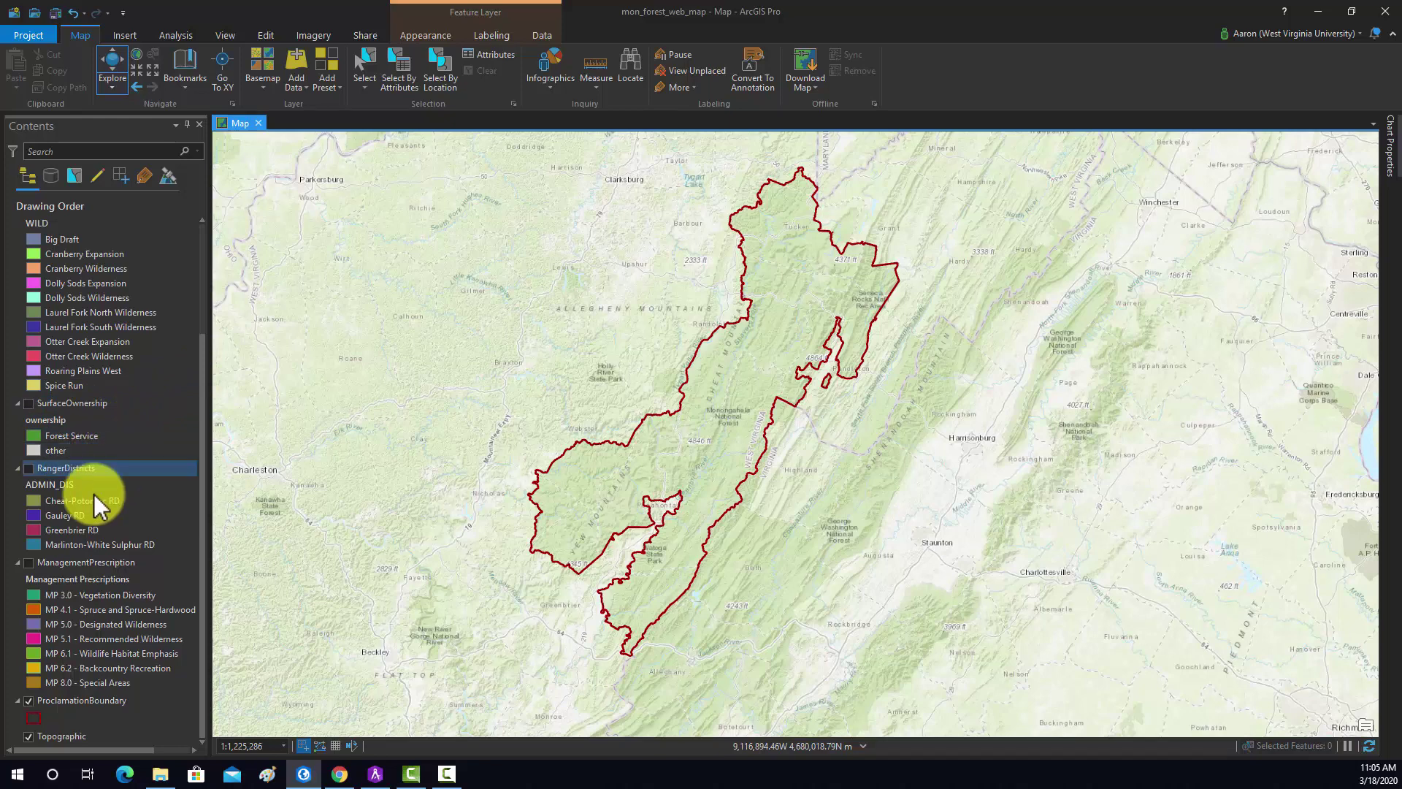
left_click(28, 563)
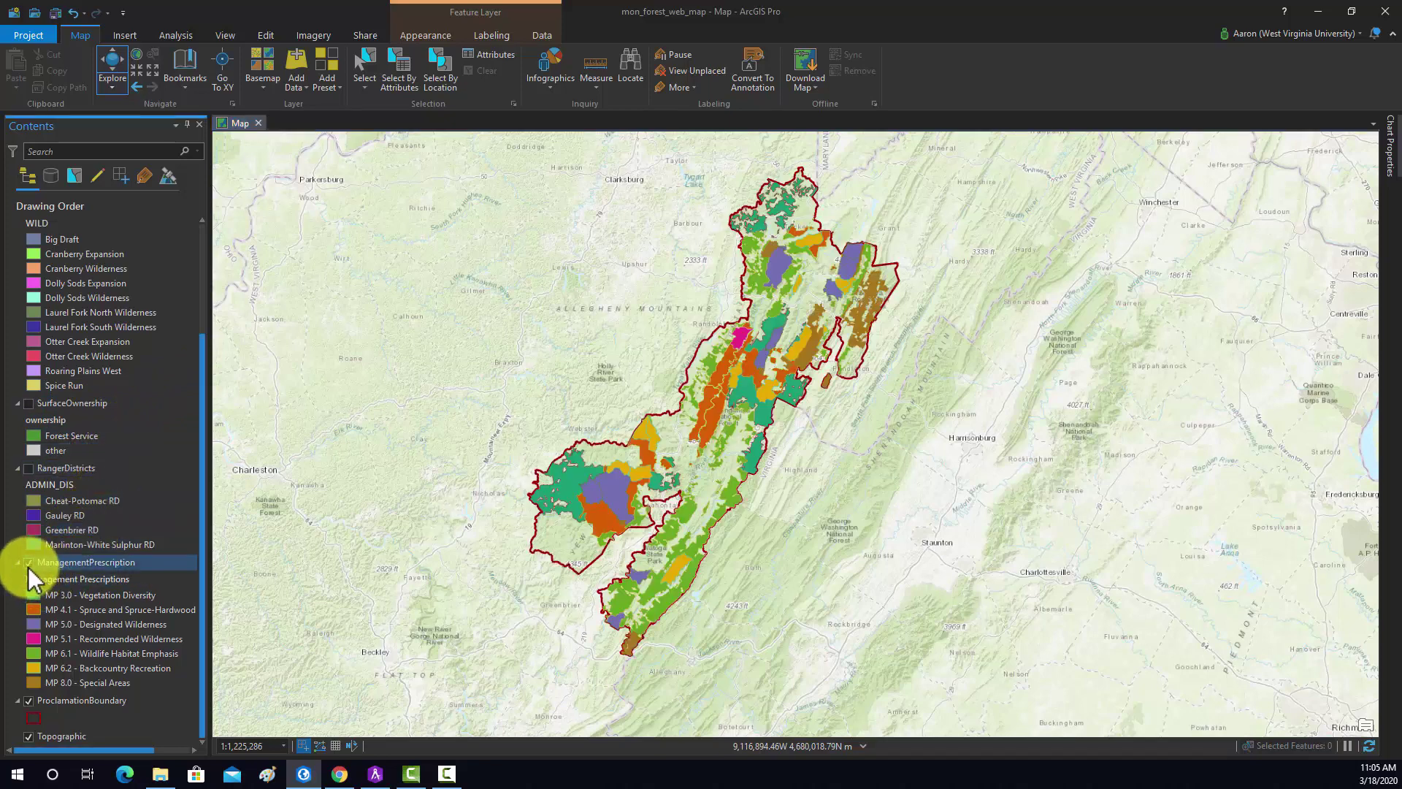
left_click(29, 563)
left_click(28, 468)
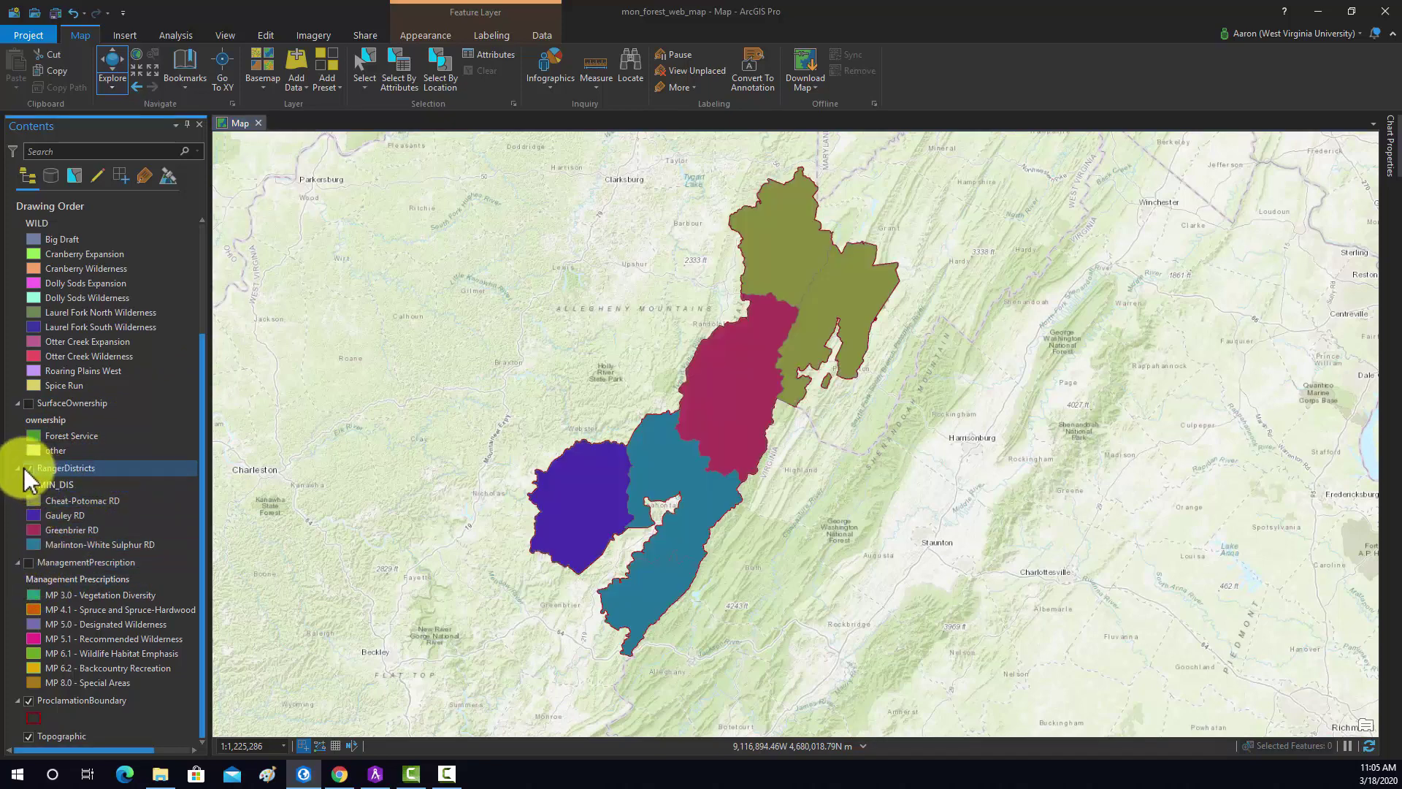
left_click(28, 468)
left_click(28, 403)
left_click(27, 403)
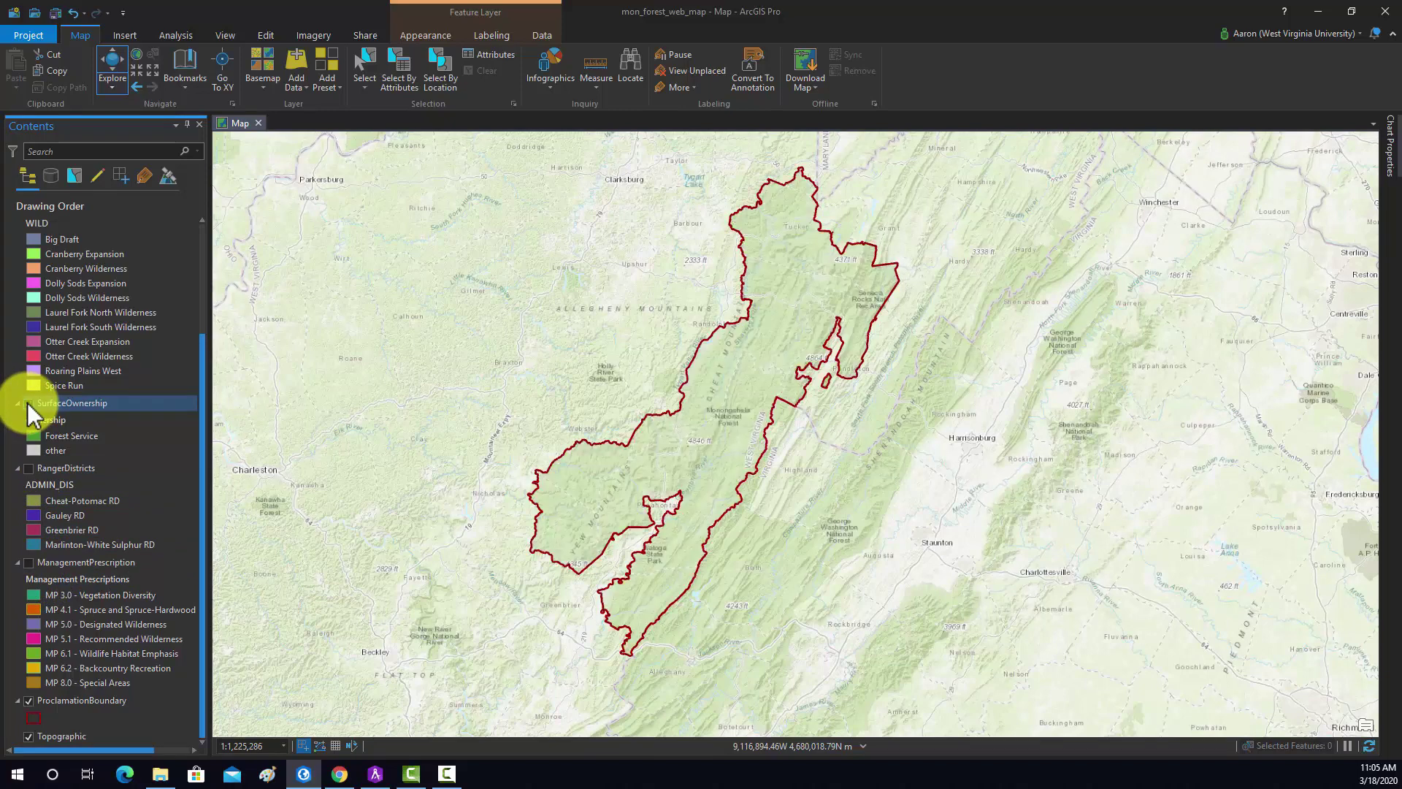
scroll(73, 299, "up", 3)
left_click(29, 314)
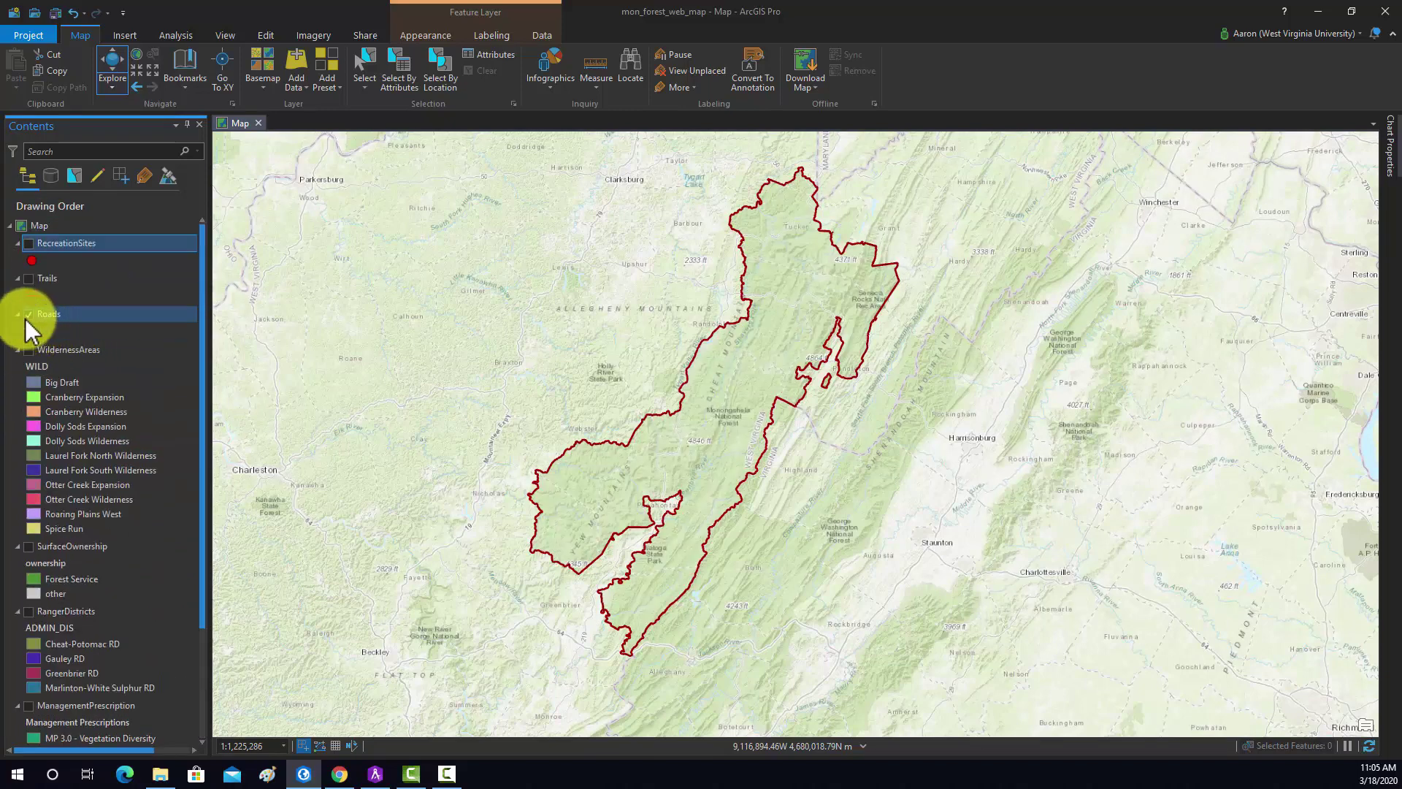
left_click(28, 314)
left_click(138, 330)
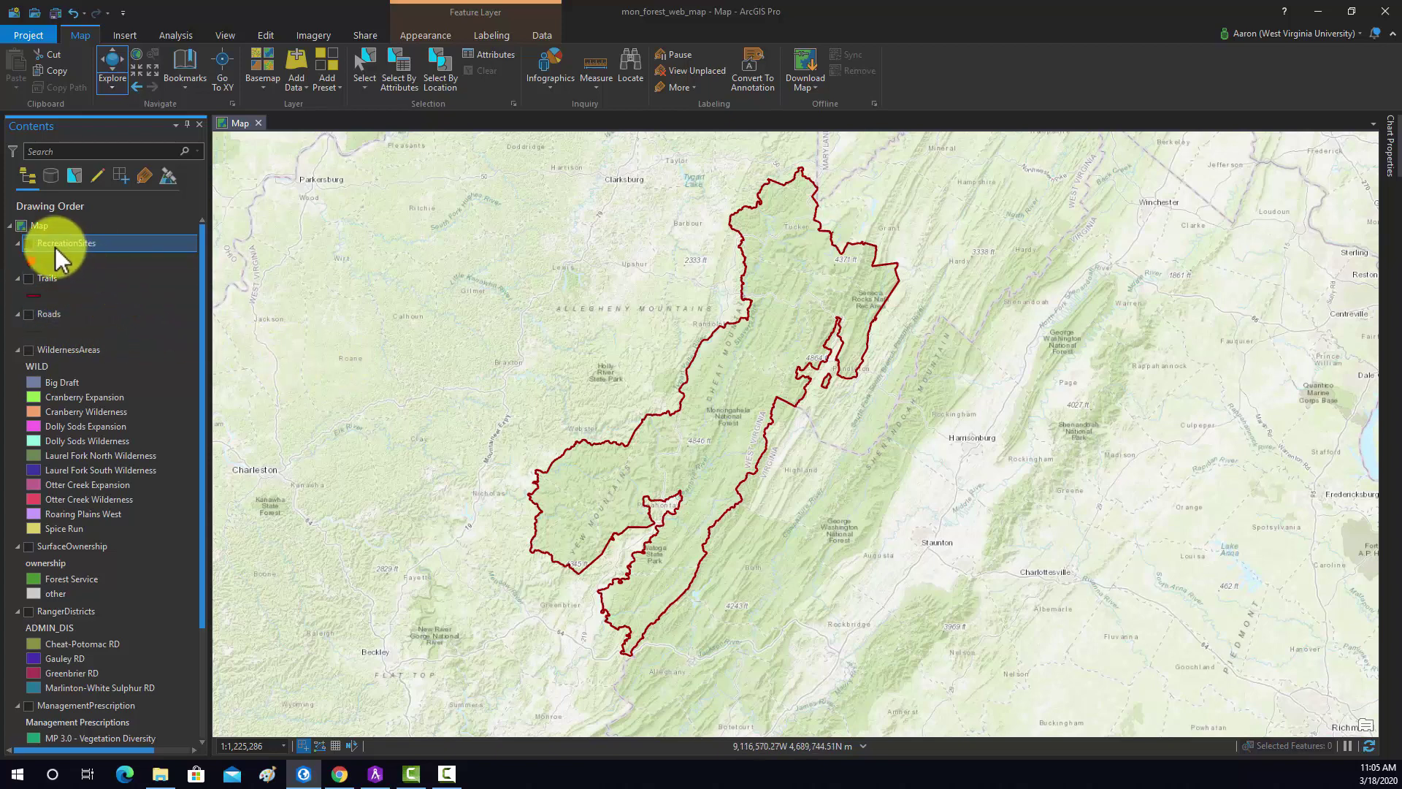
left_click(28, 244)
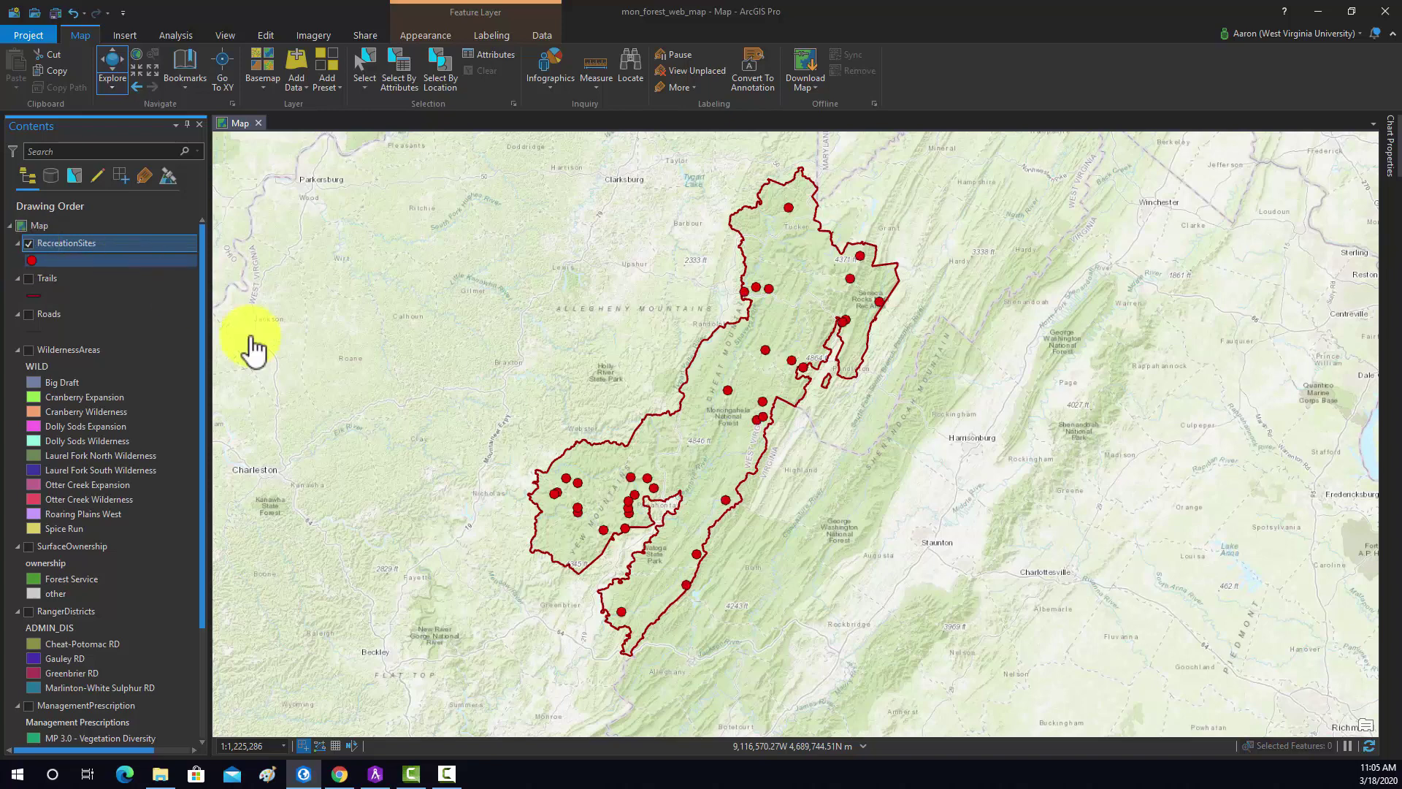
left_click(725, 398)
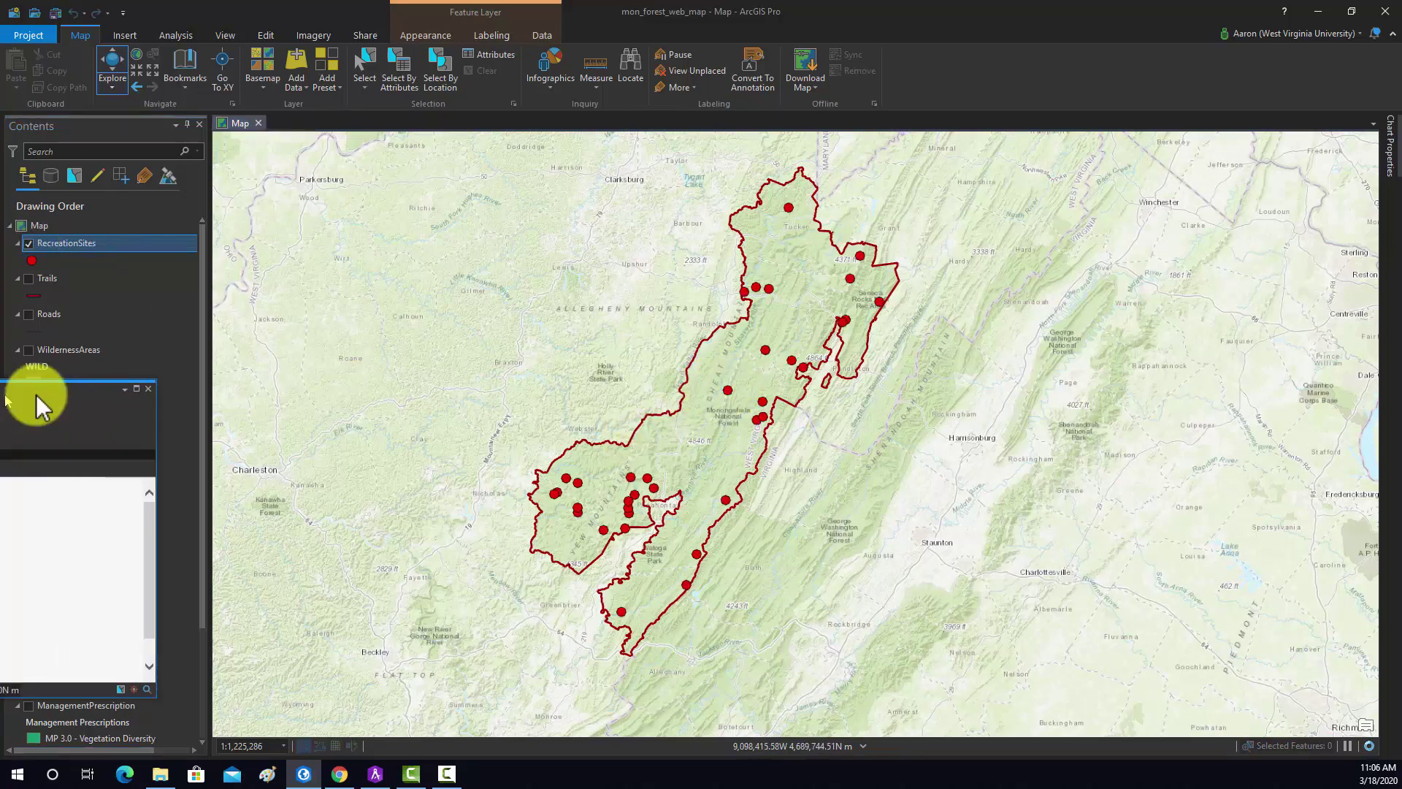
left_click_drag(38, 397, 458, 196)
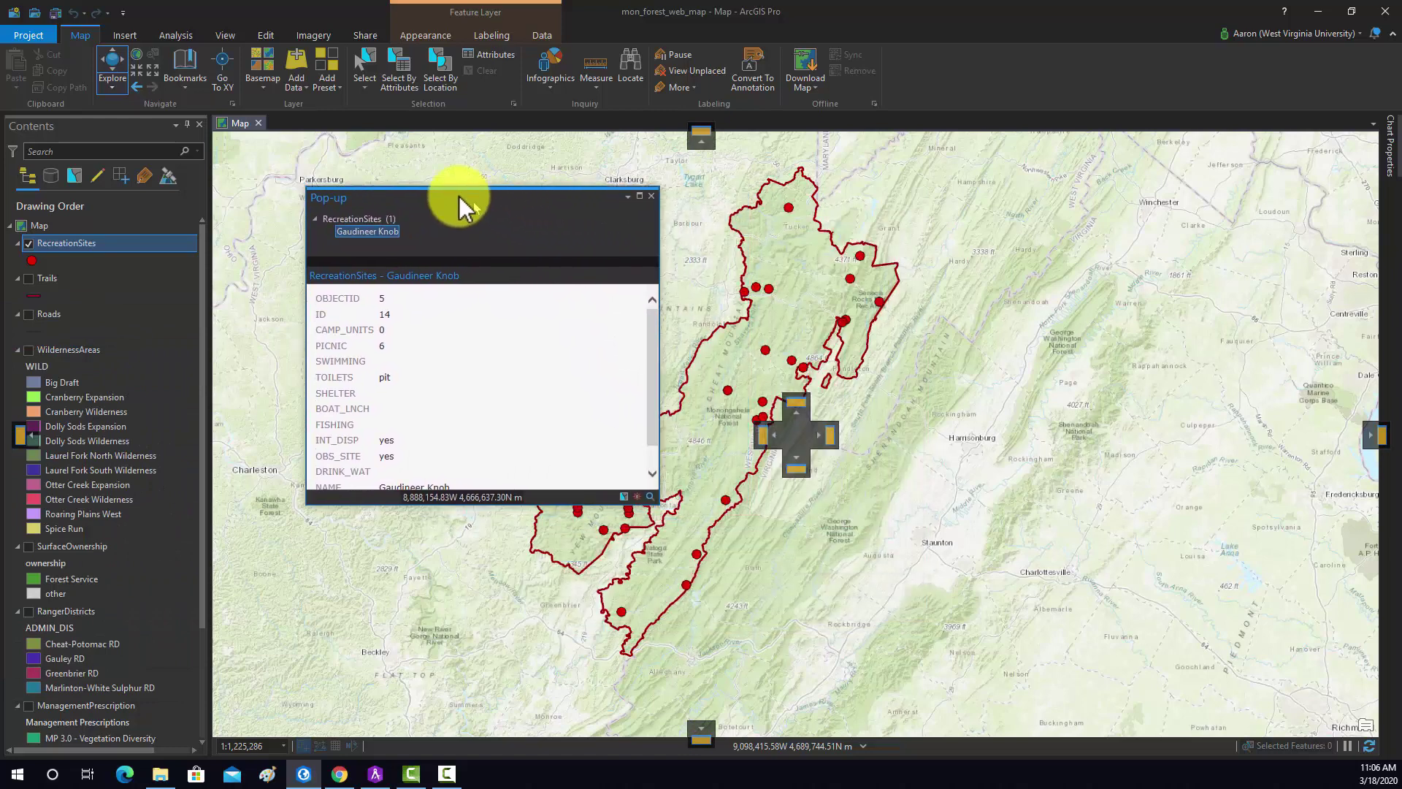
scroll(356, 340, "down", 2)
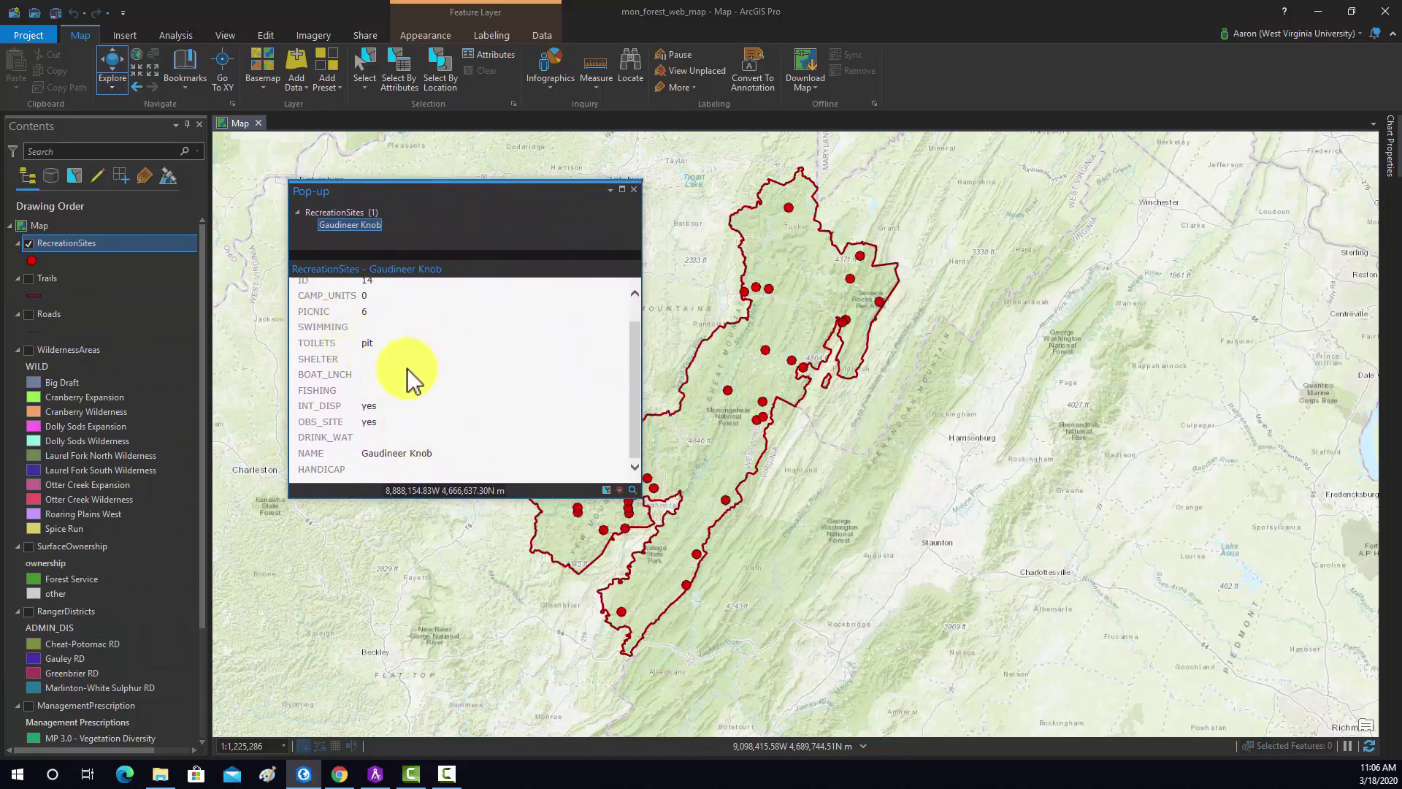
scroll(373, 380, "up", 2)
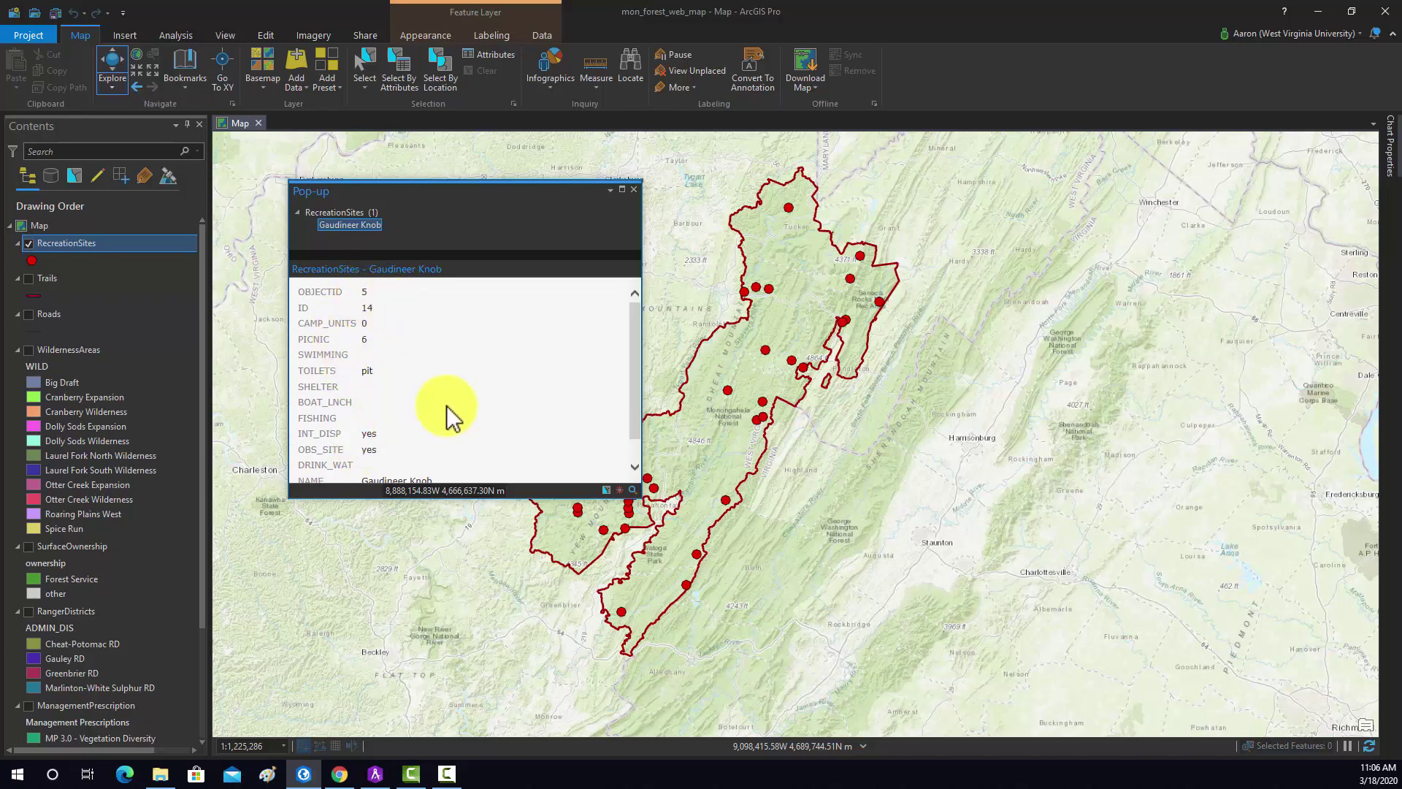
left_click(634, 190)
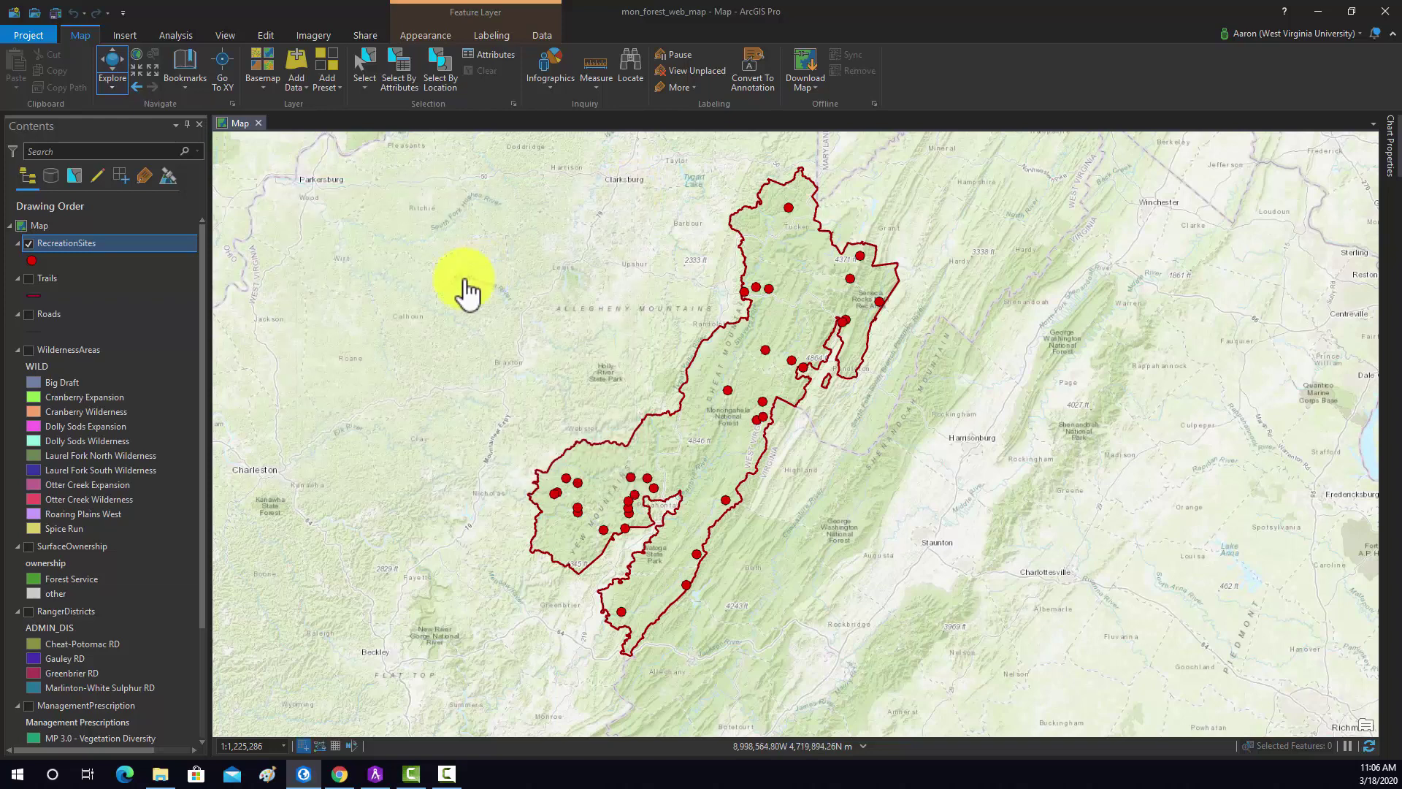
Disable pop-ups on ProclamationBoundary, then bring up the RecreationSites layer's context menu.
scroll(115, 448, "down", 3)
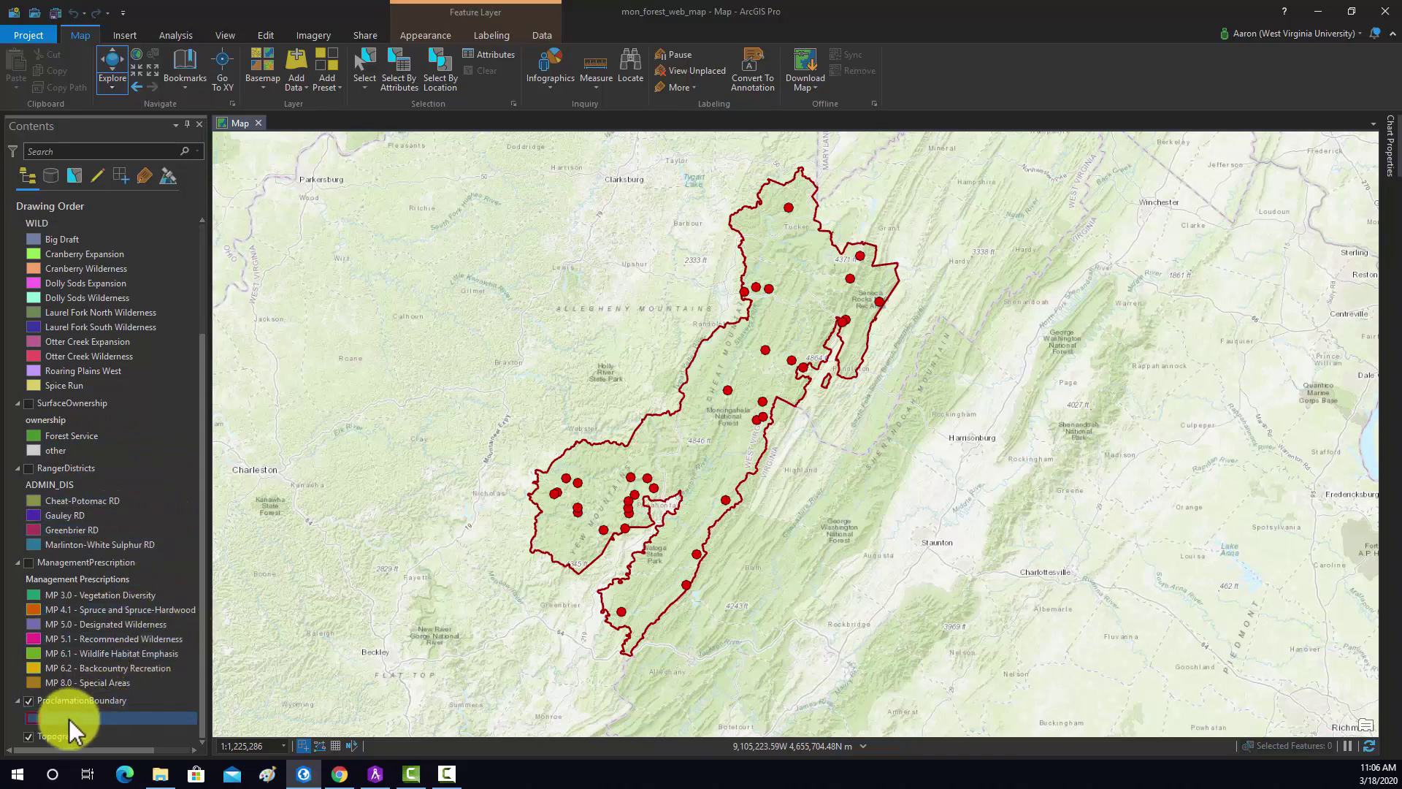
right_click(84, 699)
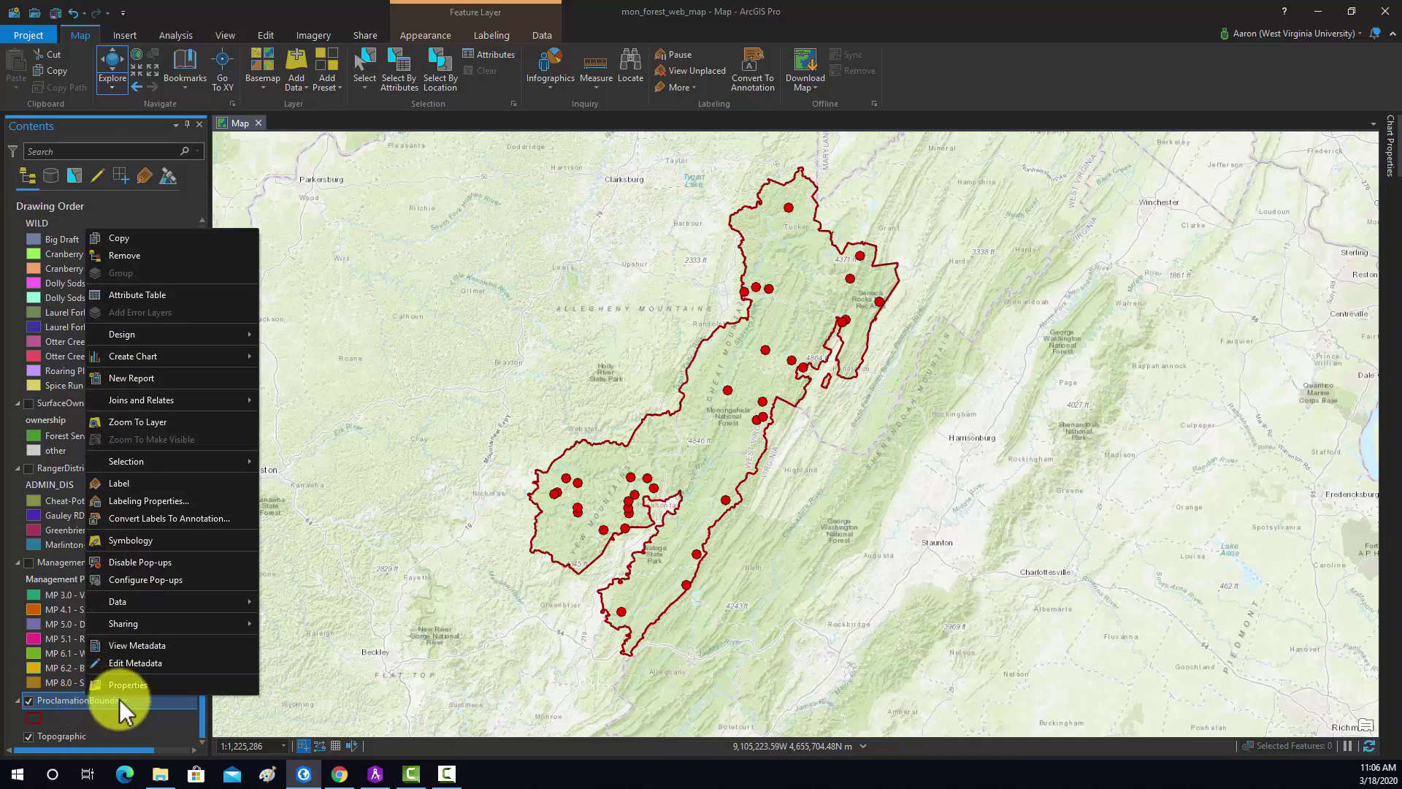
left_click(128, 564)
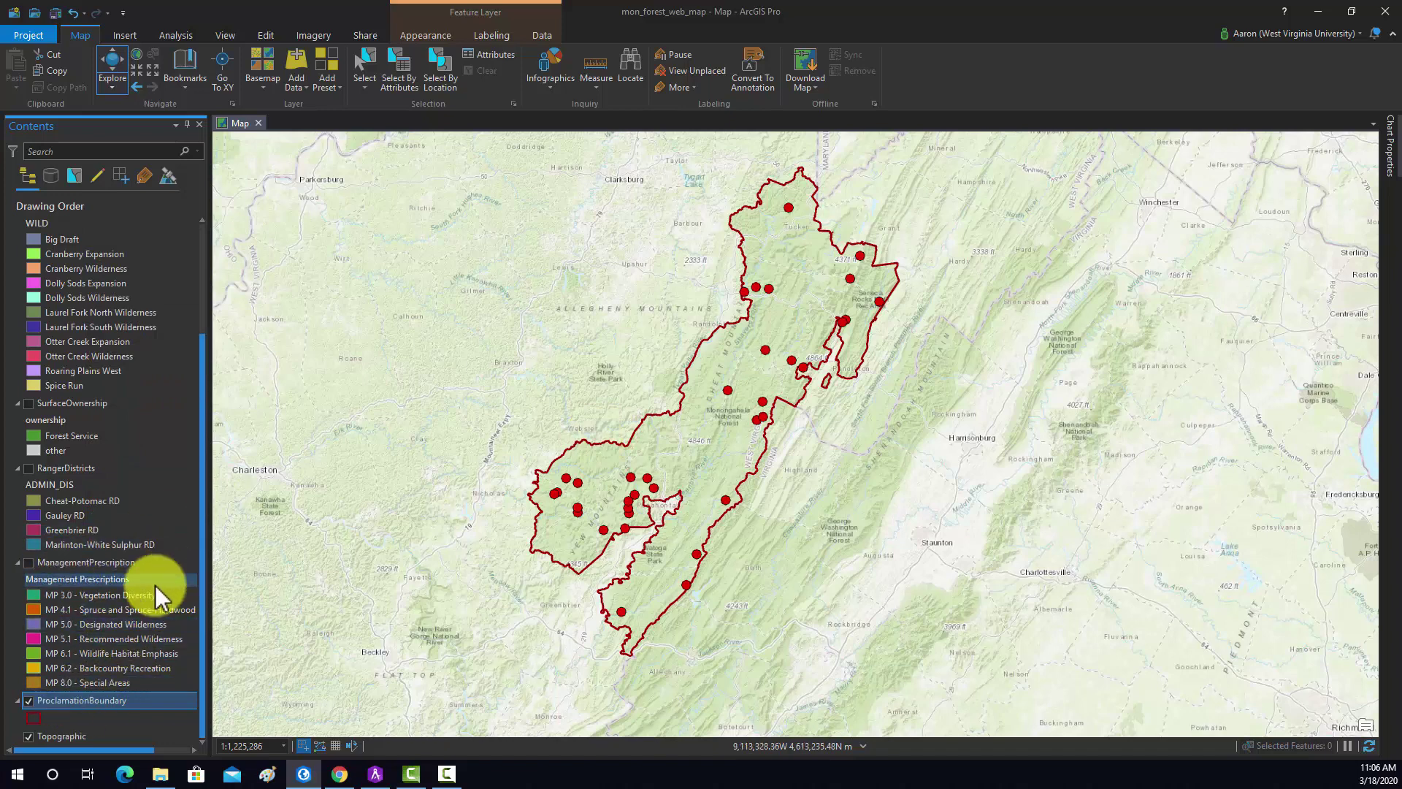
scroll(95, 605, "up", 4)
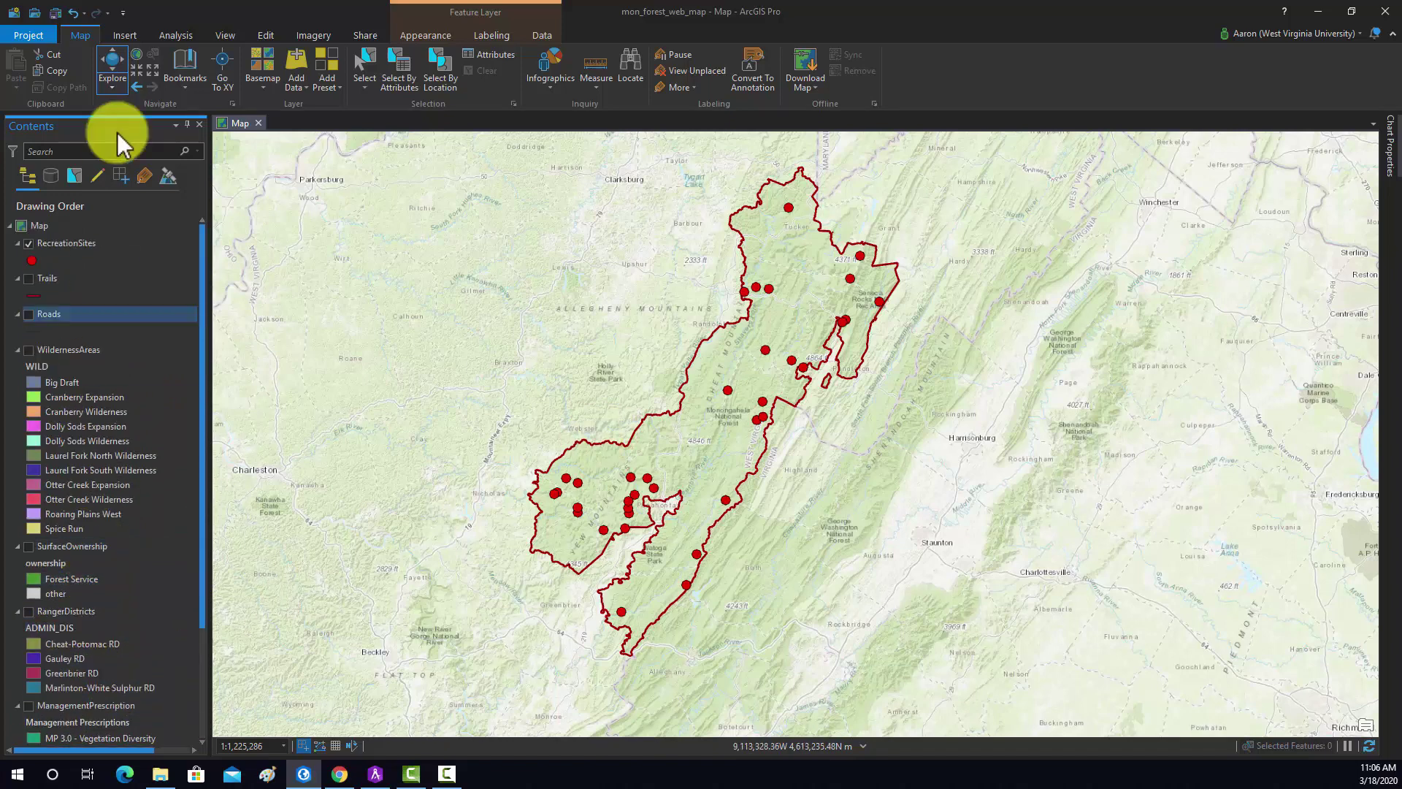
right_click(77, 242)
In the RecreationSites Fields view, set the NAME field's alias to 'Name' and save.
left_click(148, 302)
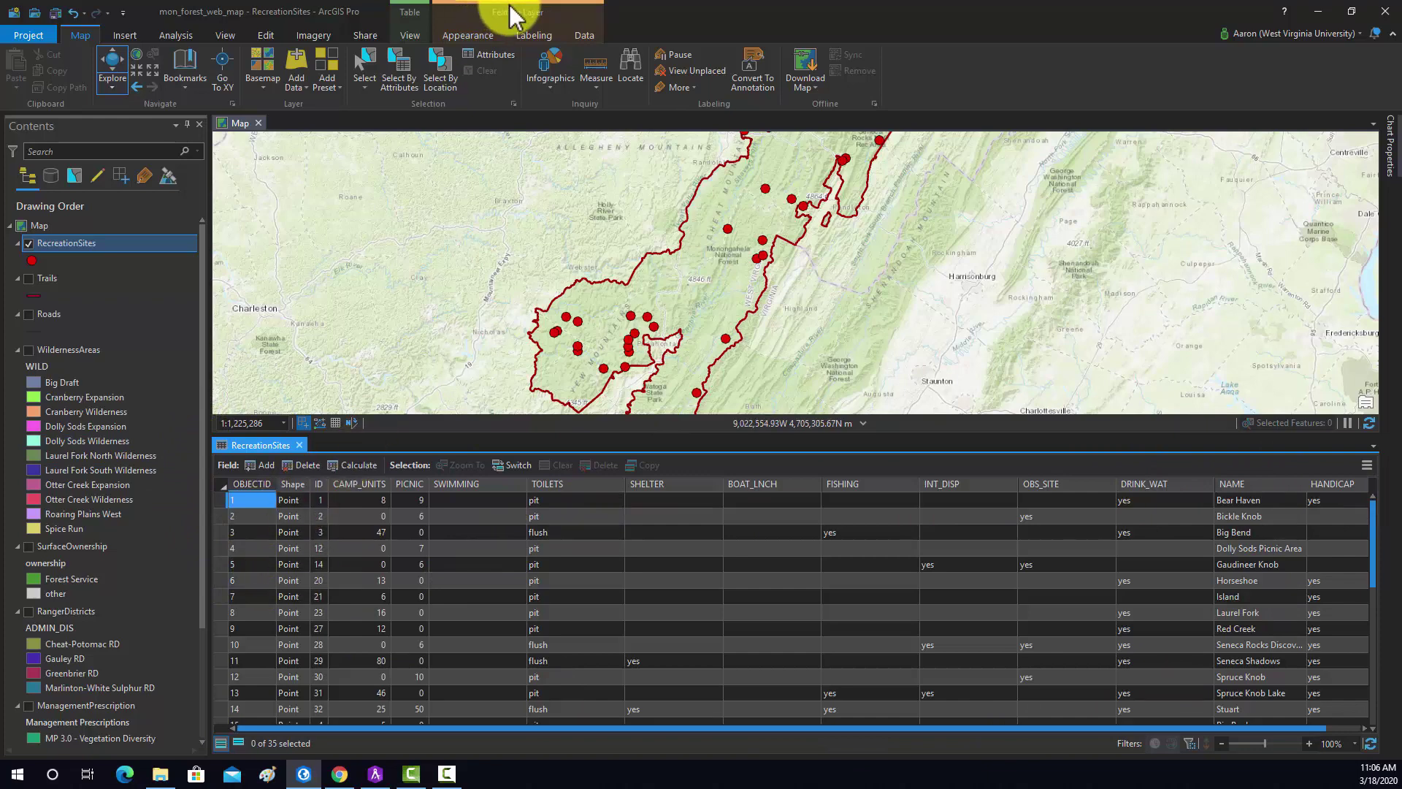
left_click(593, 37)
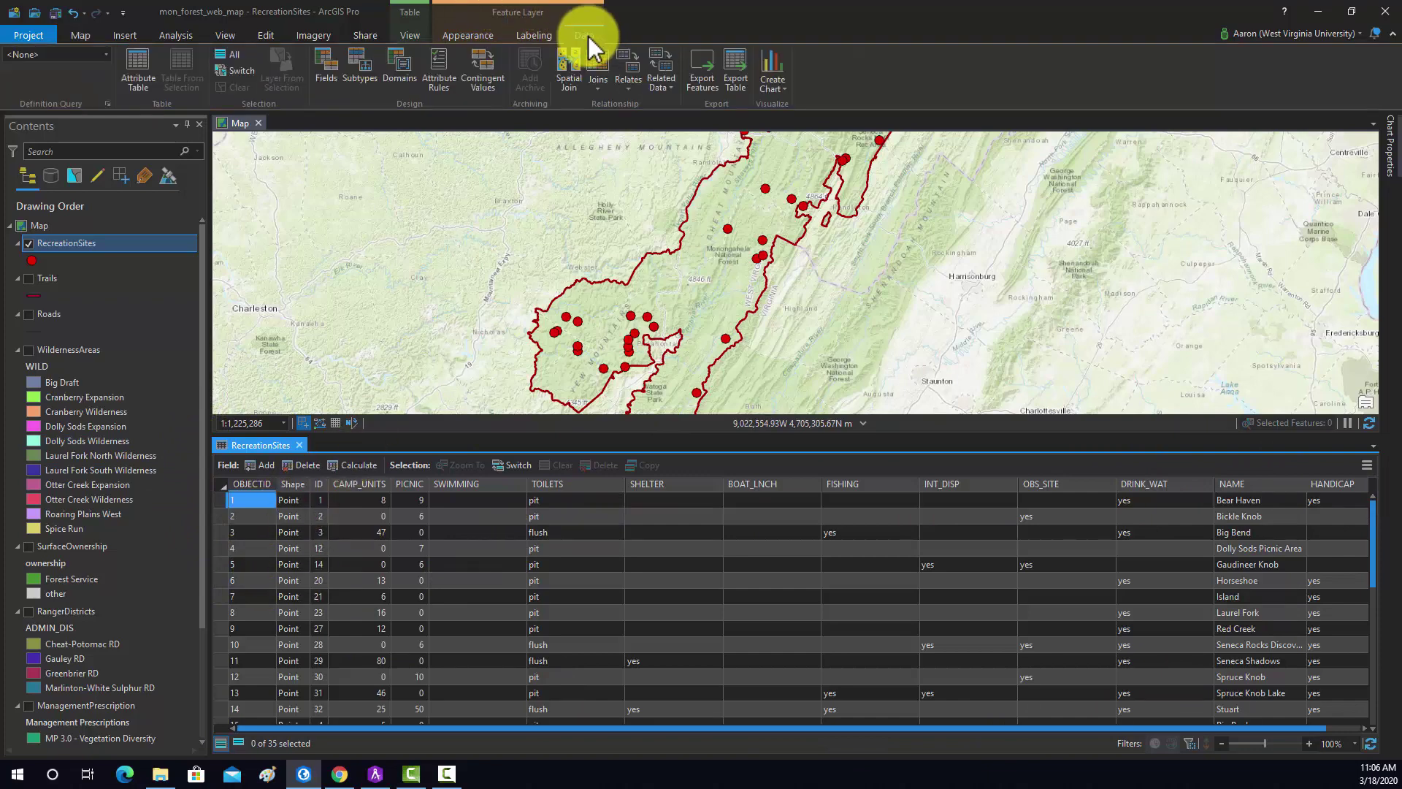
left_click(322, 70)
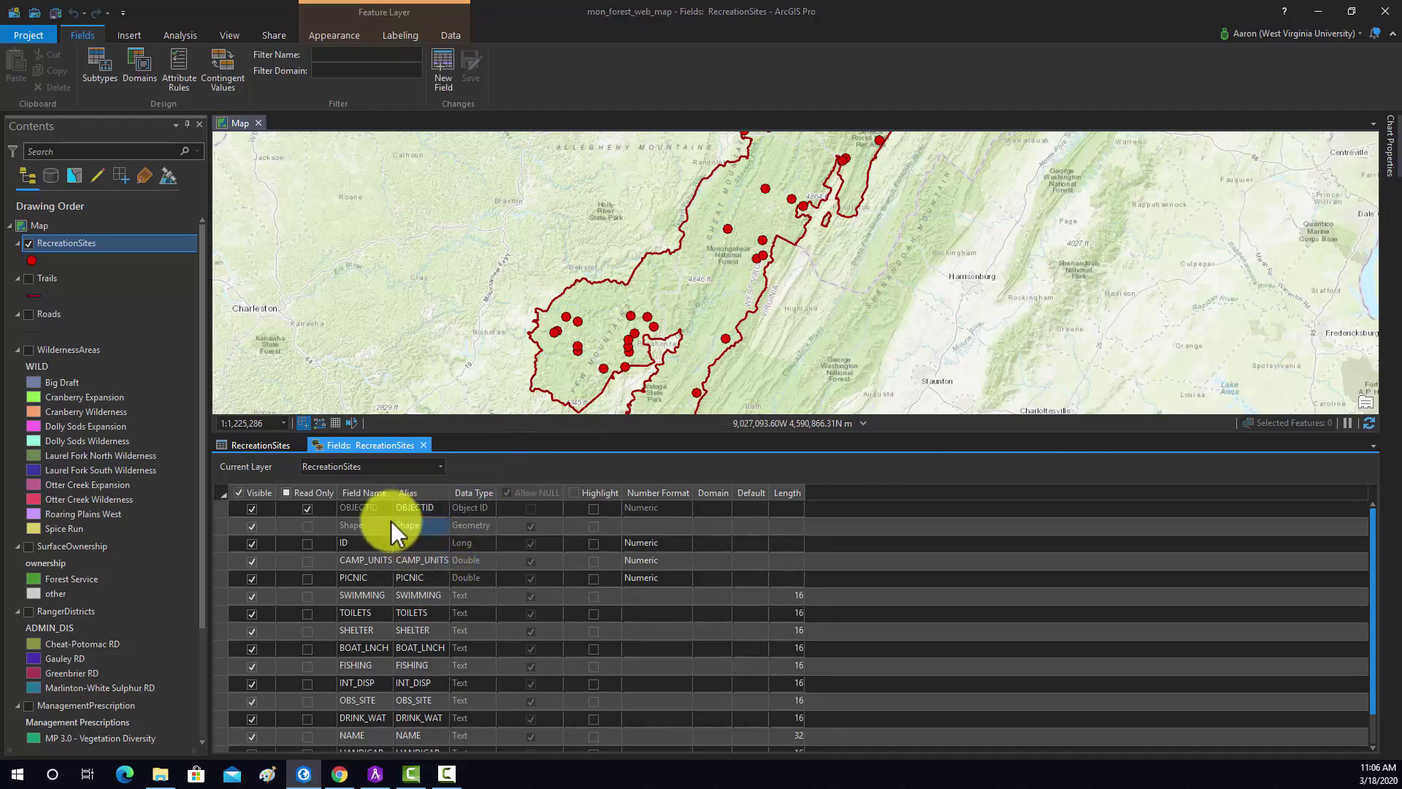
left_click(413, 545)
scroll(438, 595, "down", 1)
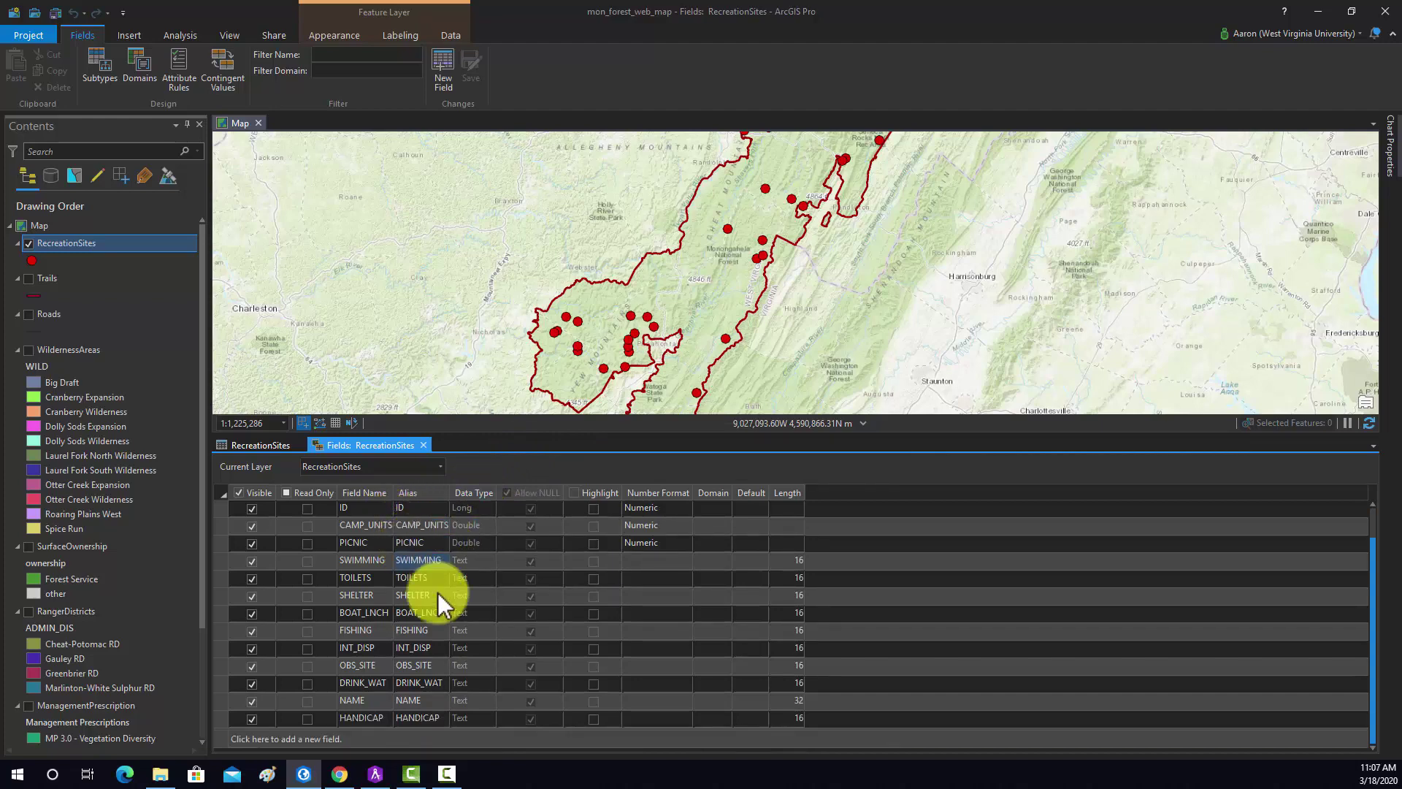
double_click(427, 699)
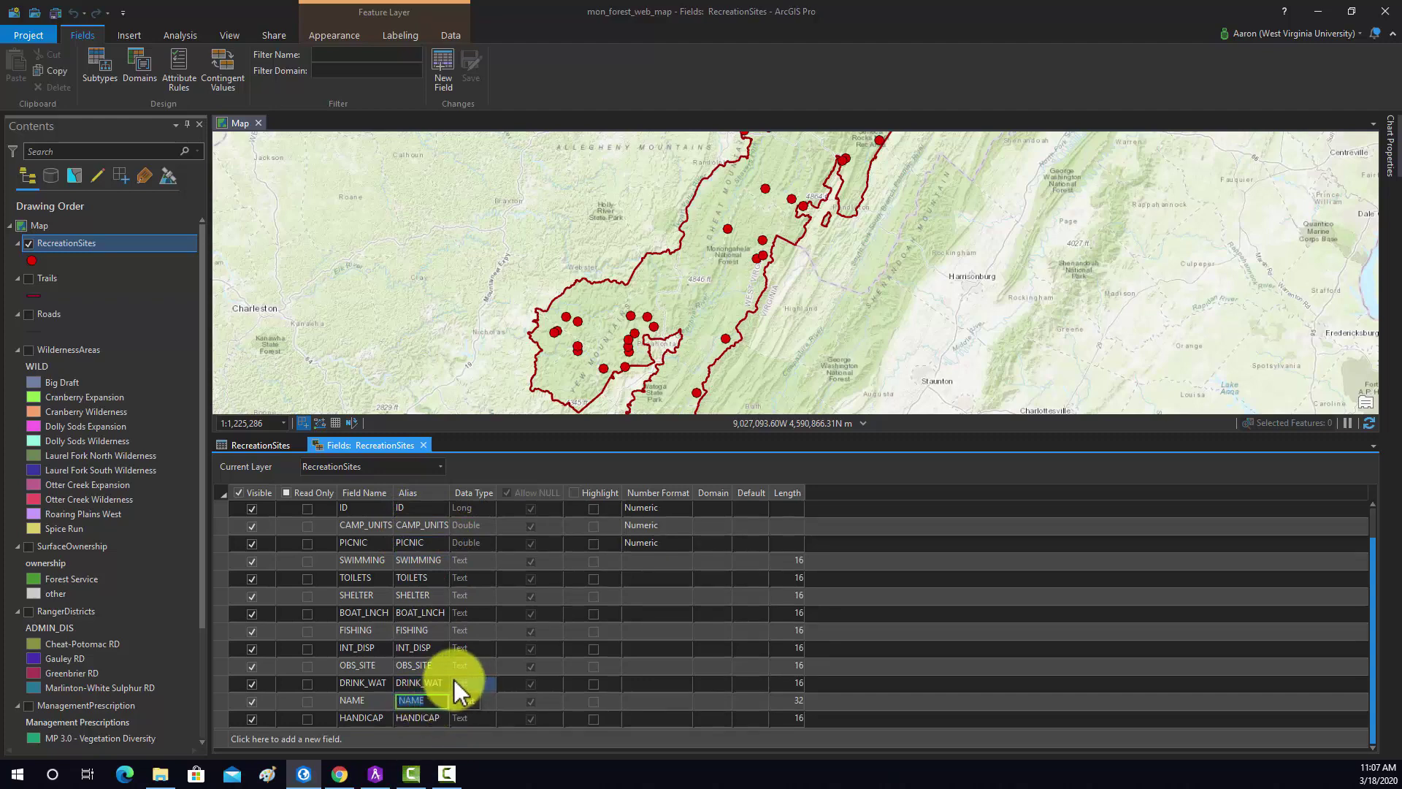
type("Name")
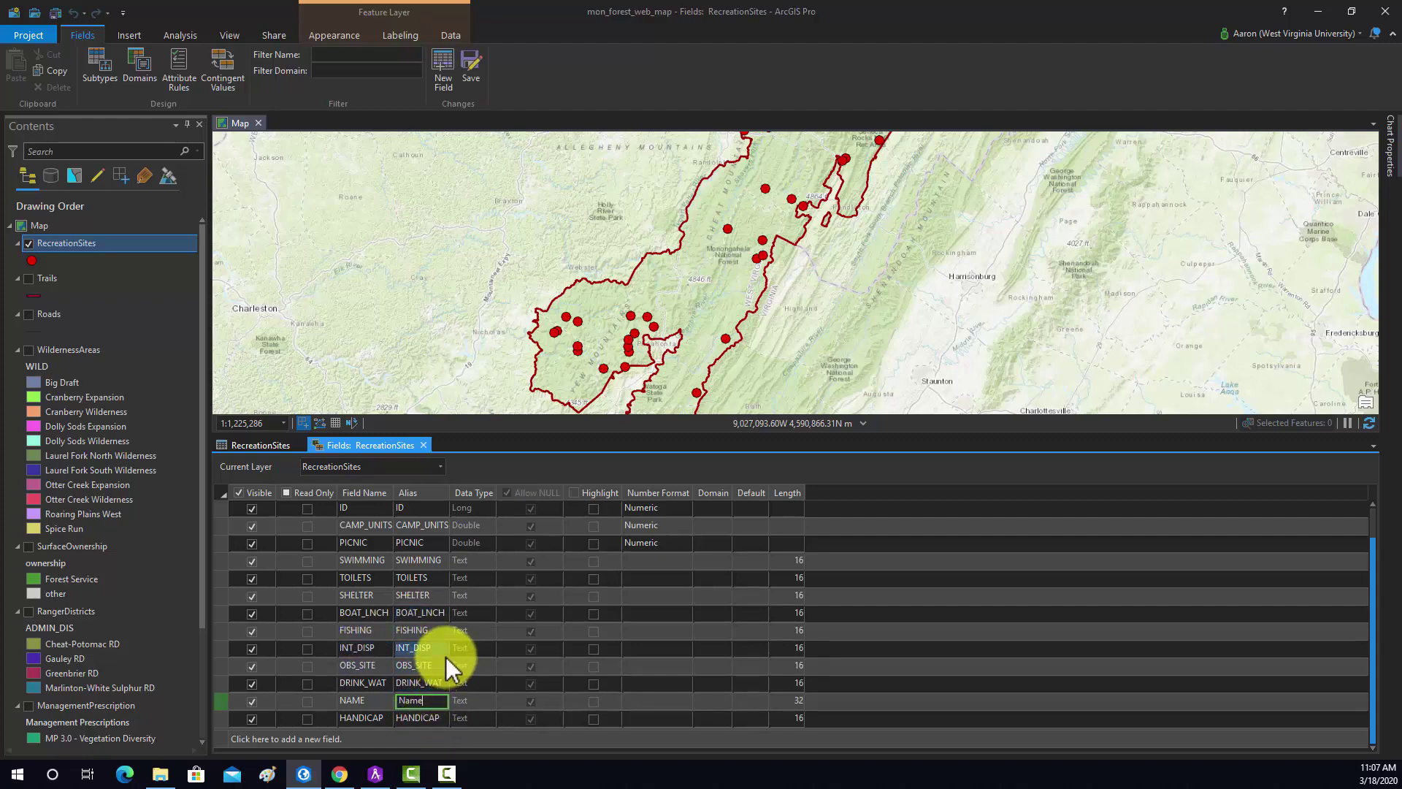
scroll(436, 642, "up", 1)
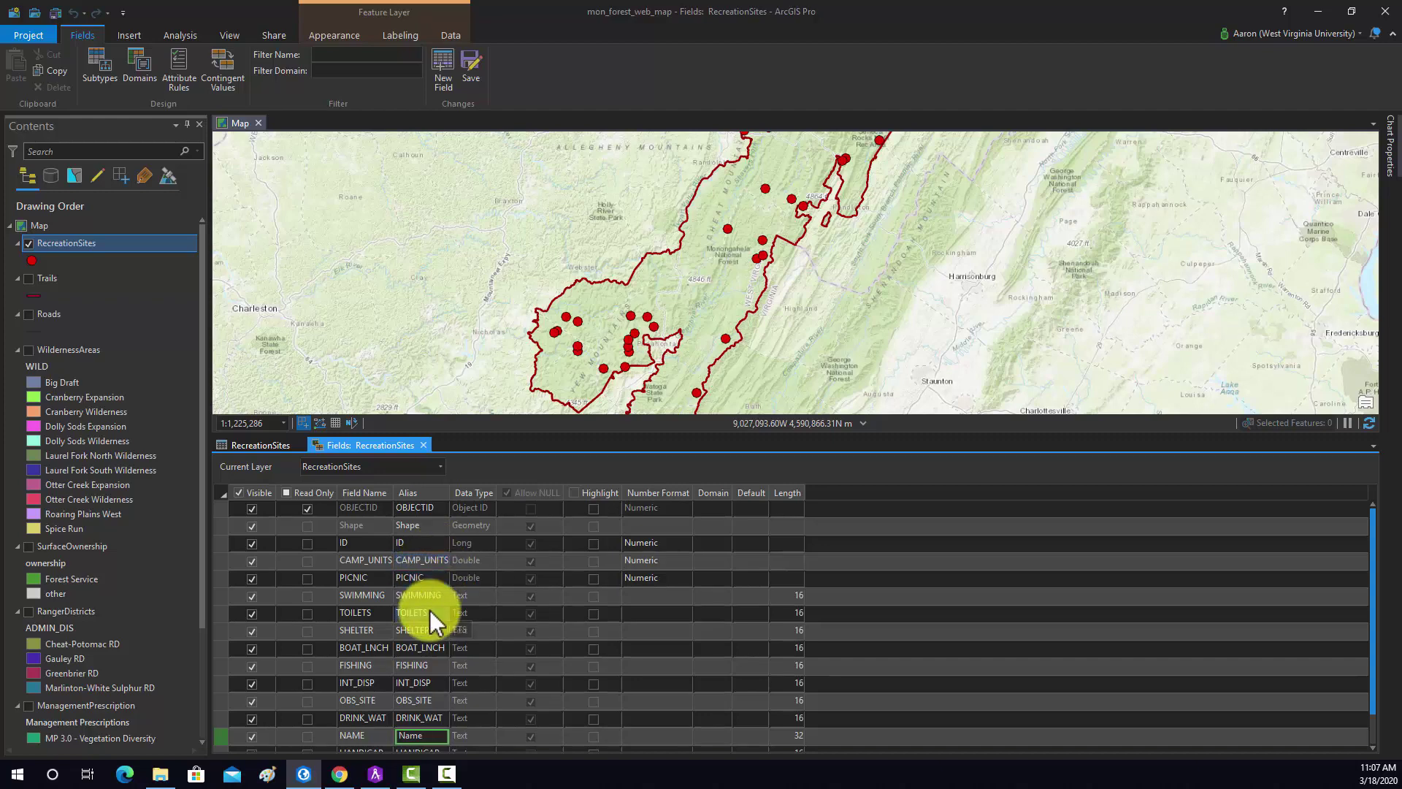
scroll(429, 611, "down", 1)
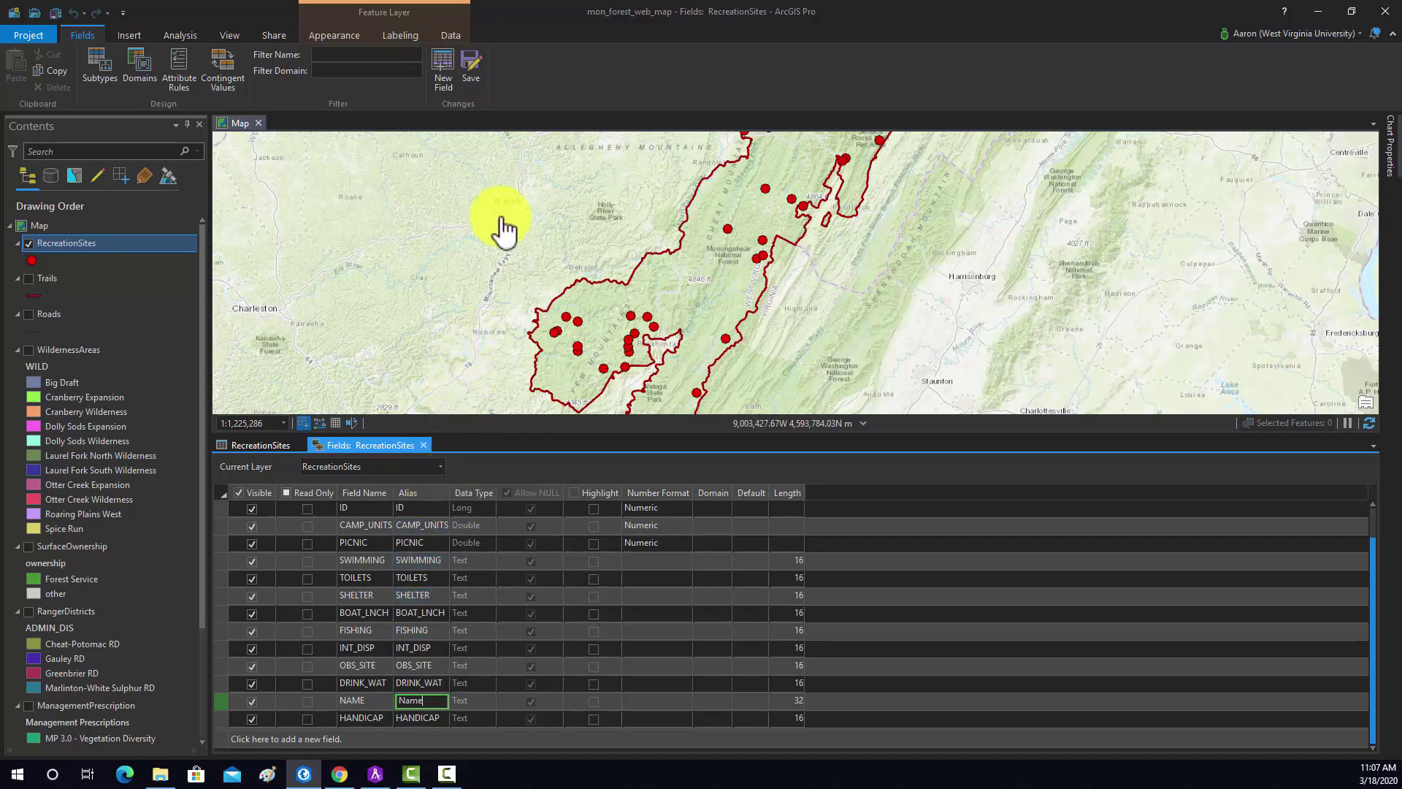
left_click(467, 69)
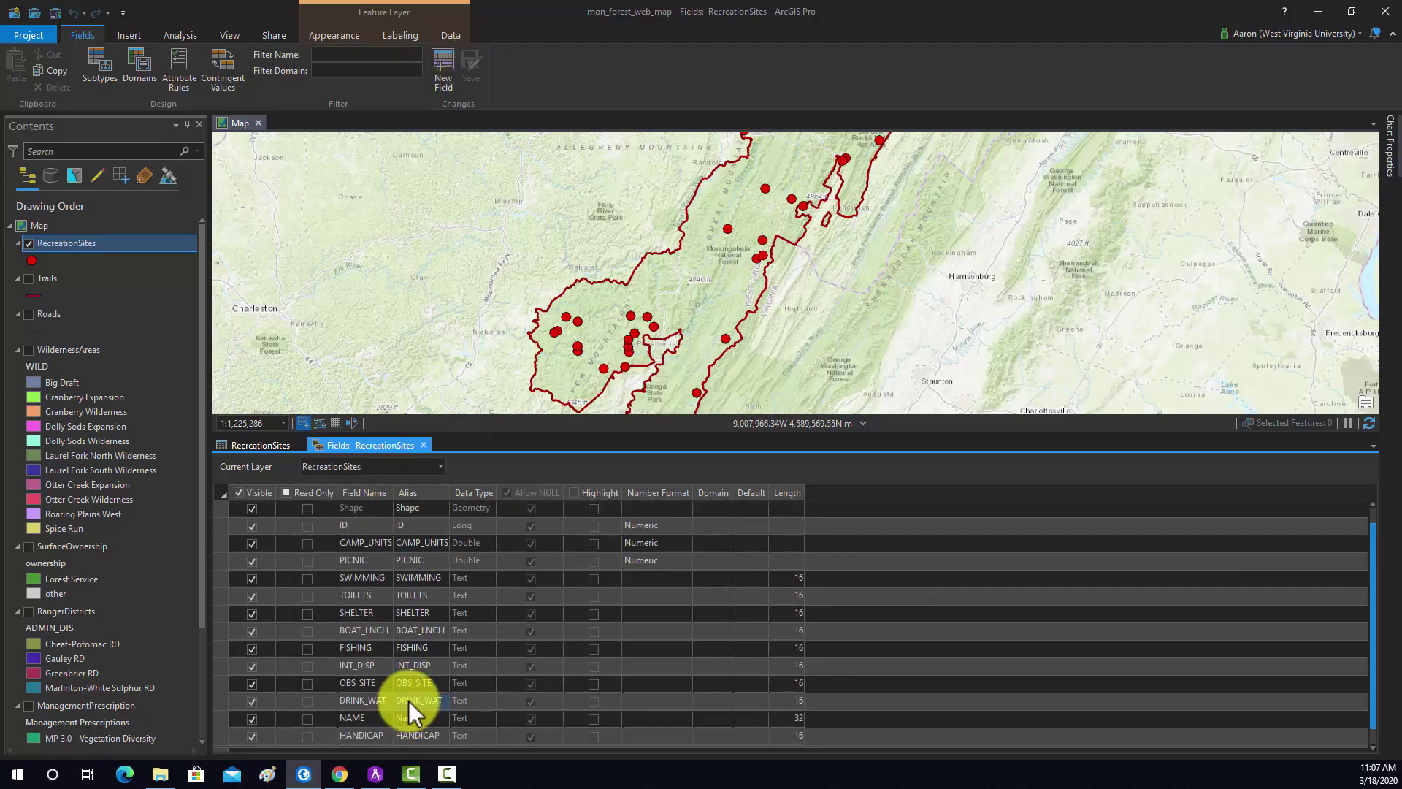
left_click(424, 445)
Delete the Fields(14) element from the RecreationSites pop-up, leaving only the {NAME} title.
left_click(299, 445)
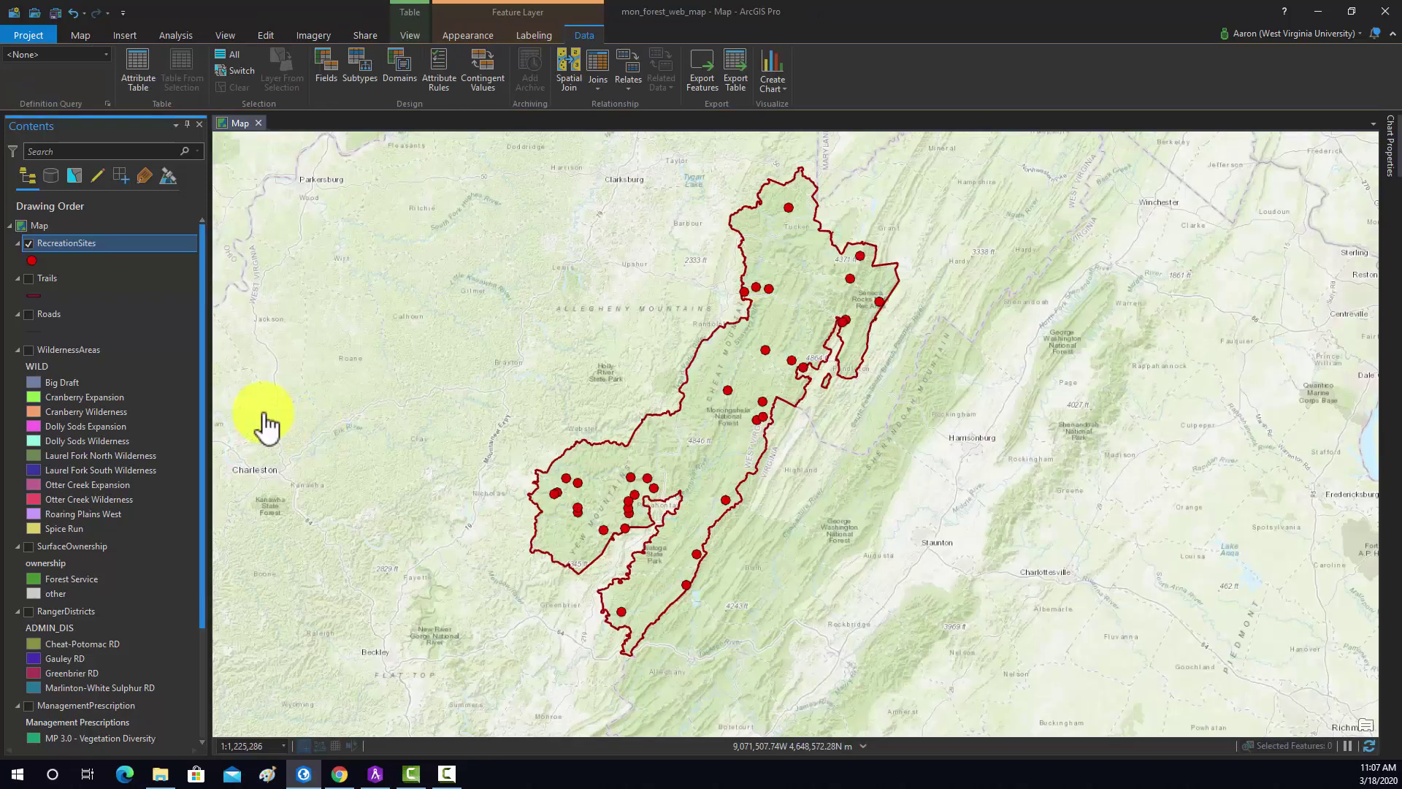
right_click(54, 244)
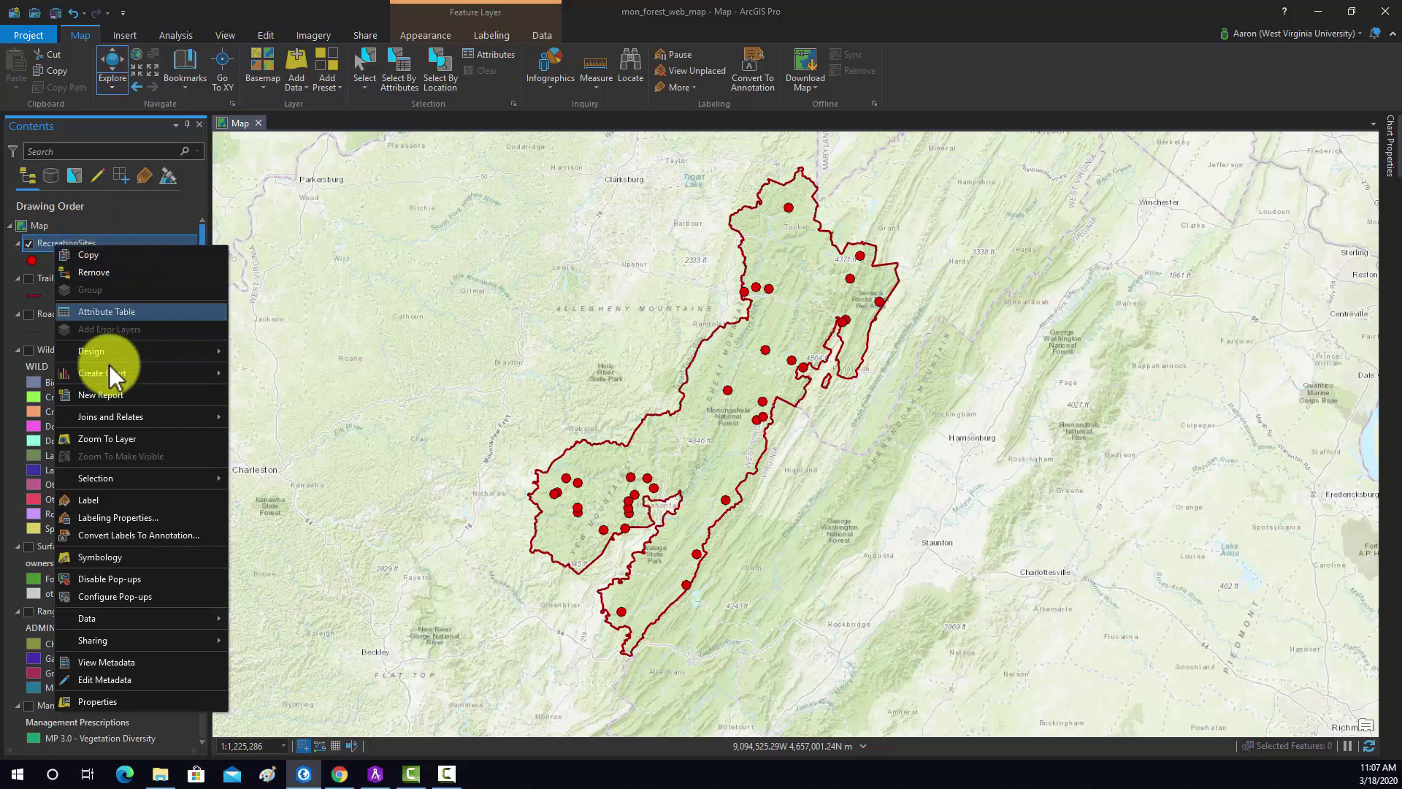
left_click(120, 598)
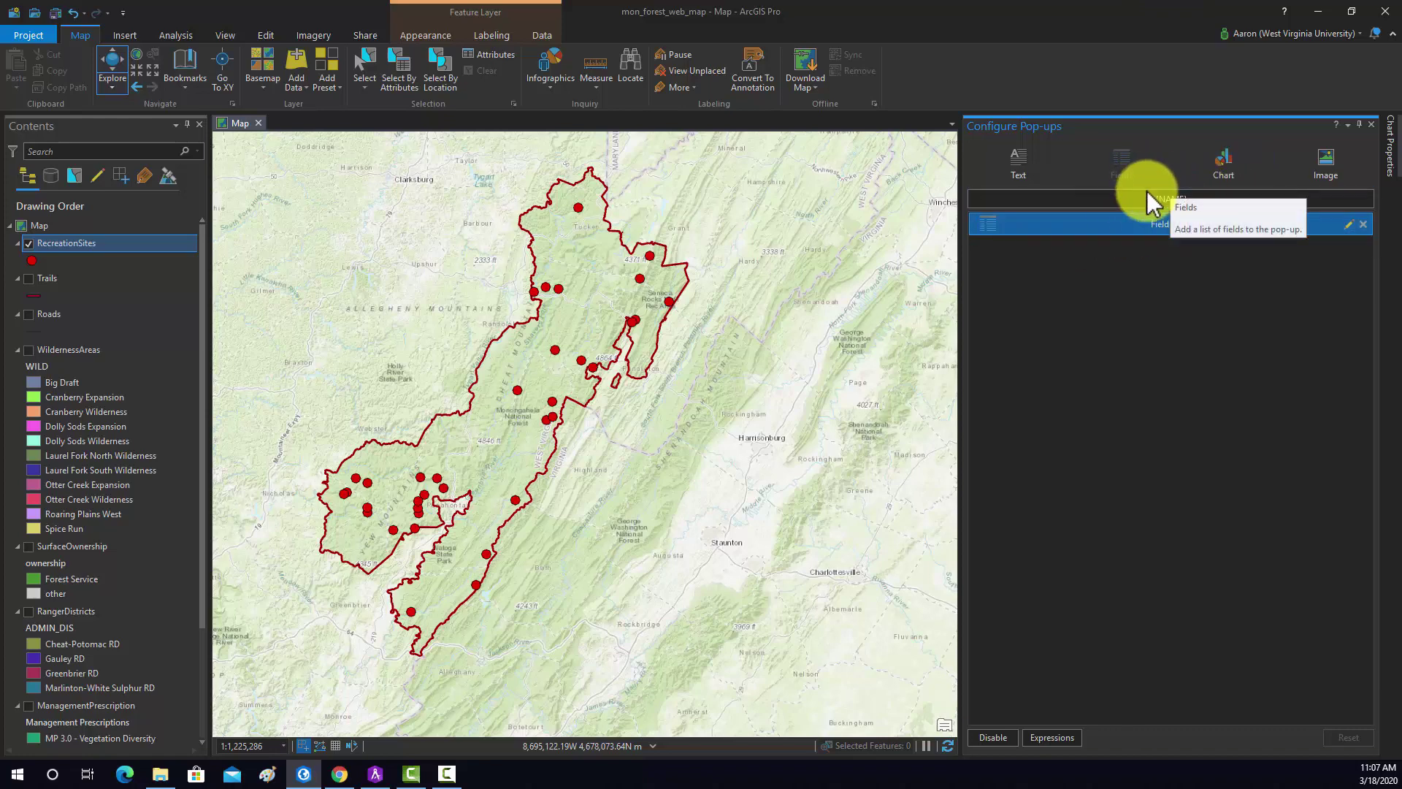
left_click(1330, 225)
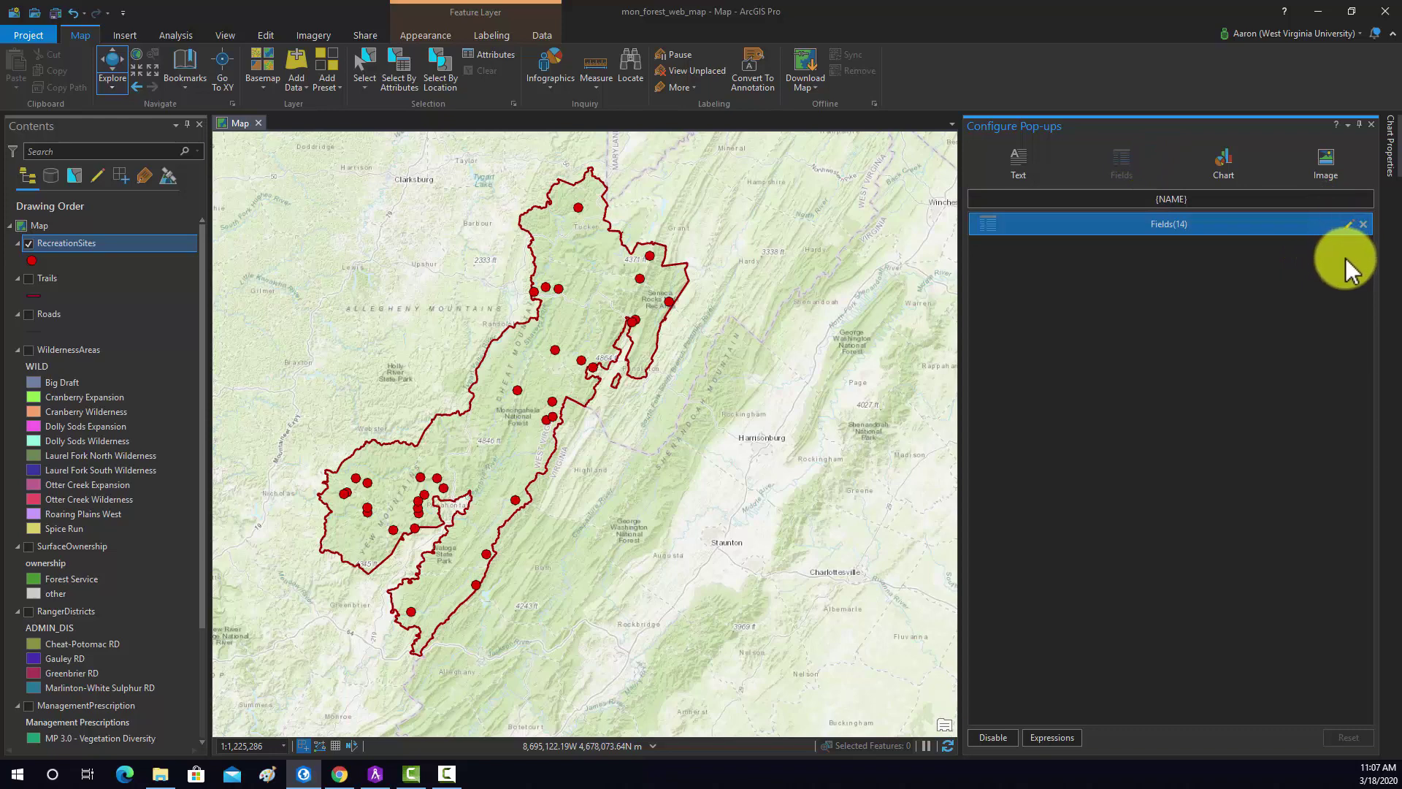
left_click(1362, 225)
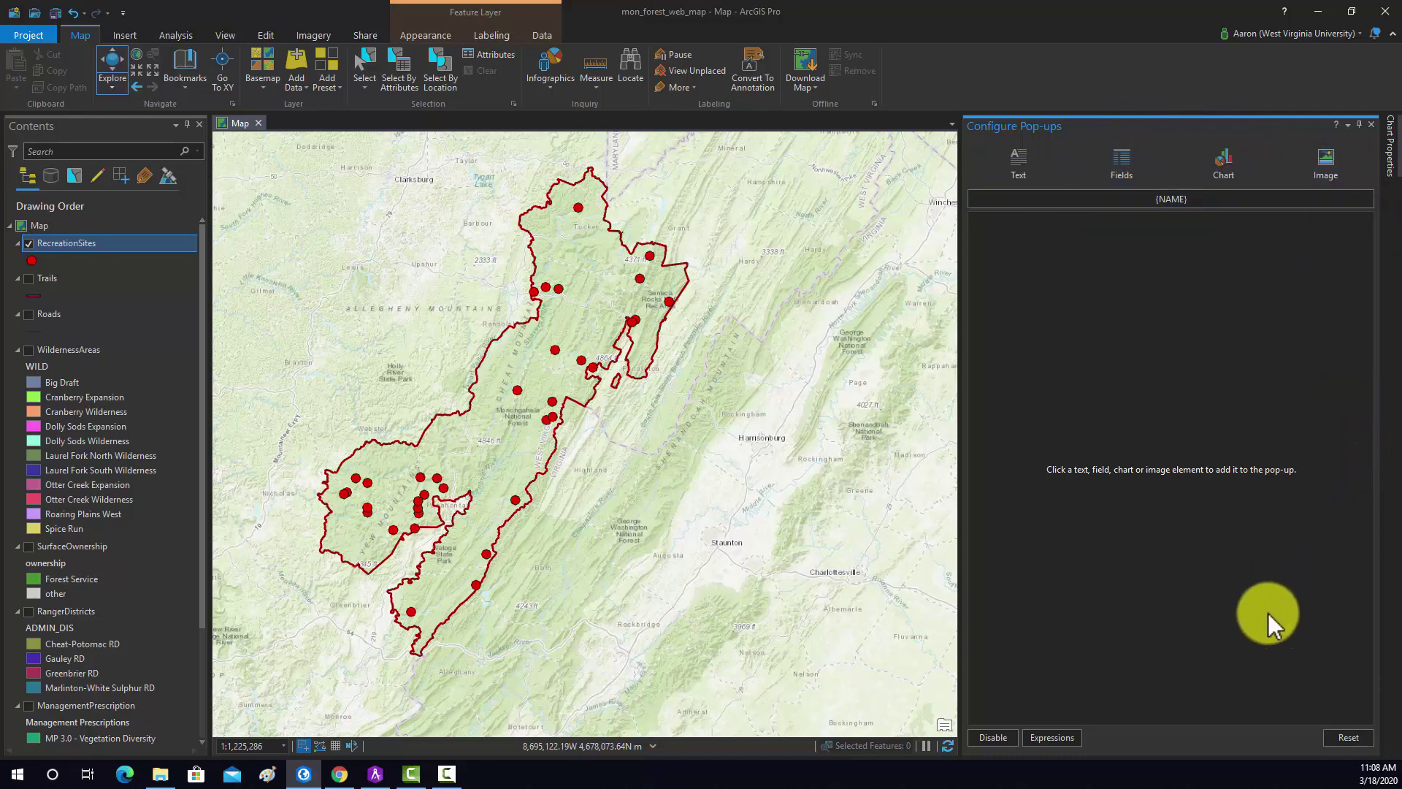
Test a recreation site's pop-up, confirming Horseshoe shows only its name.
left_click(1372, 126)
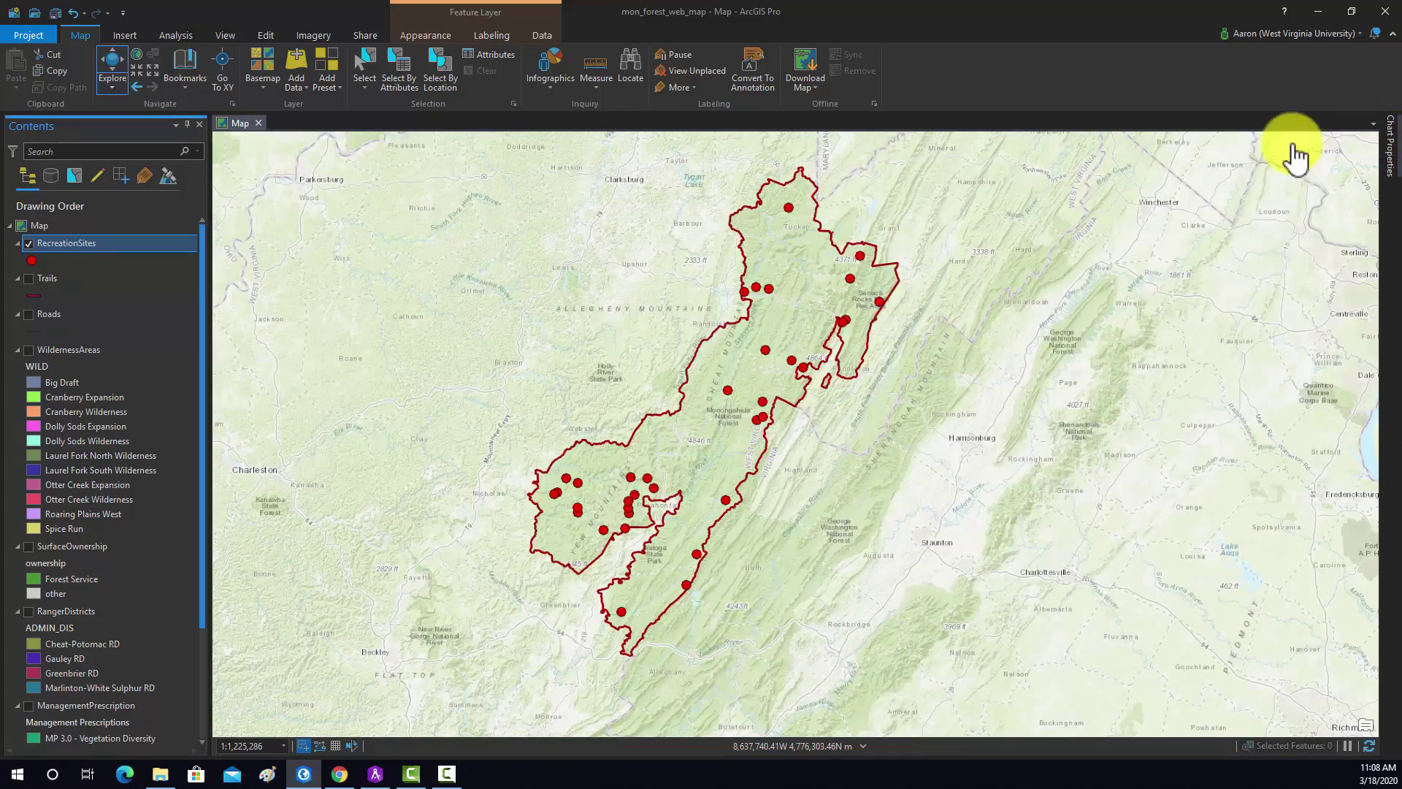
left_click(789, 211)
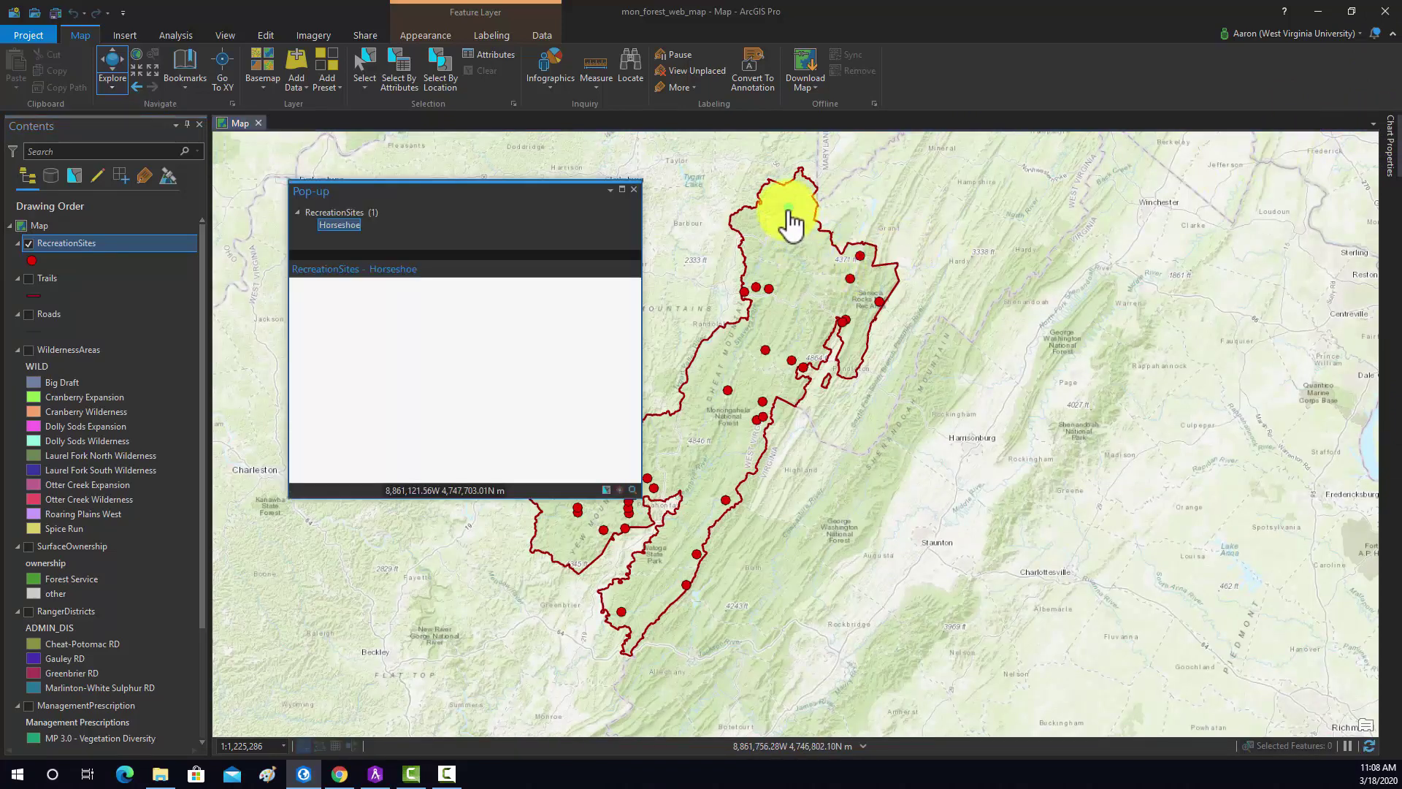
left_click(340, 225)
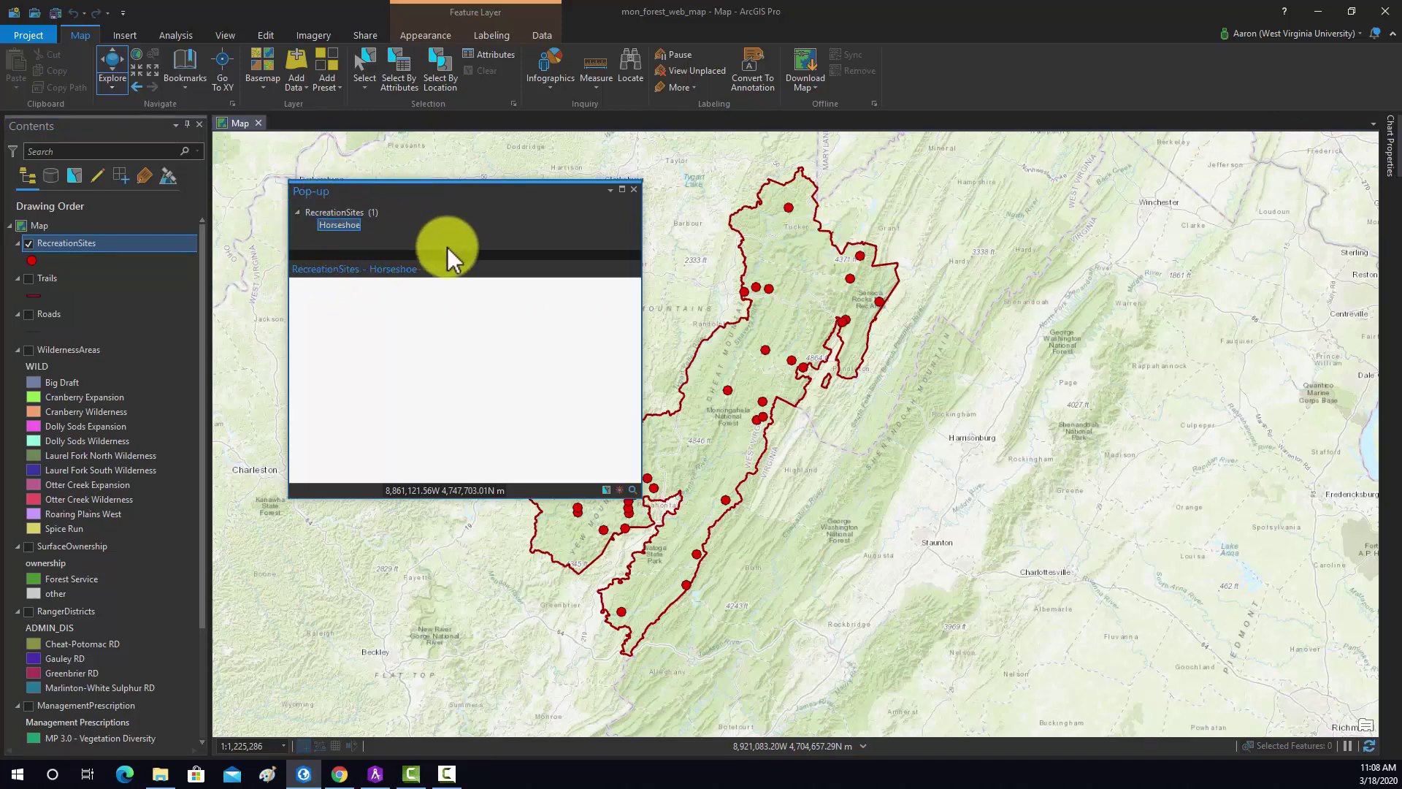
left_click(633, 189)
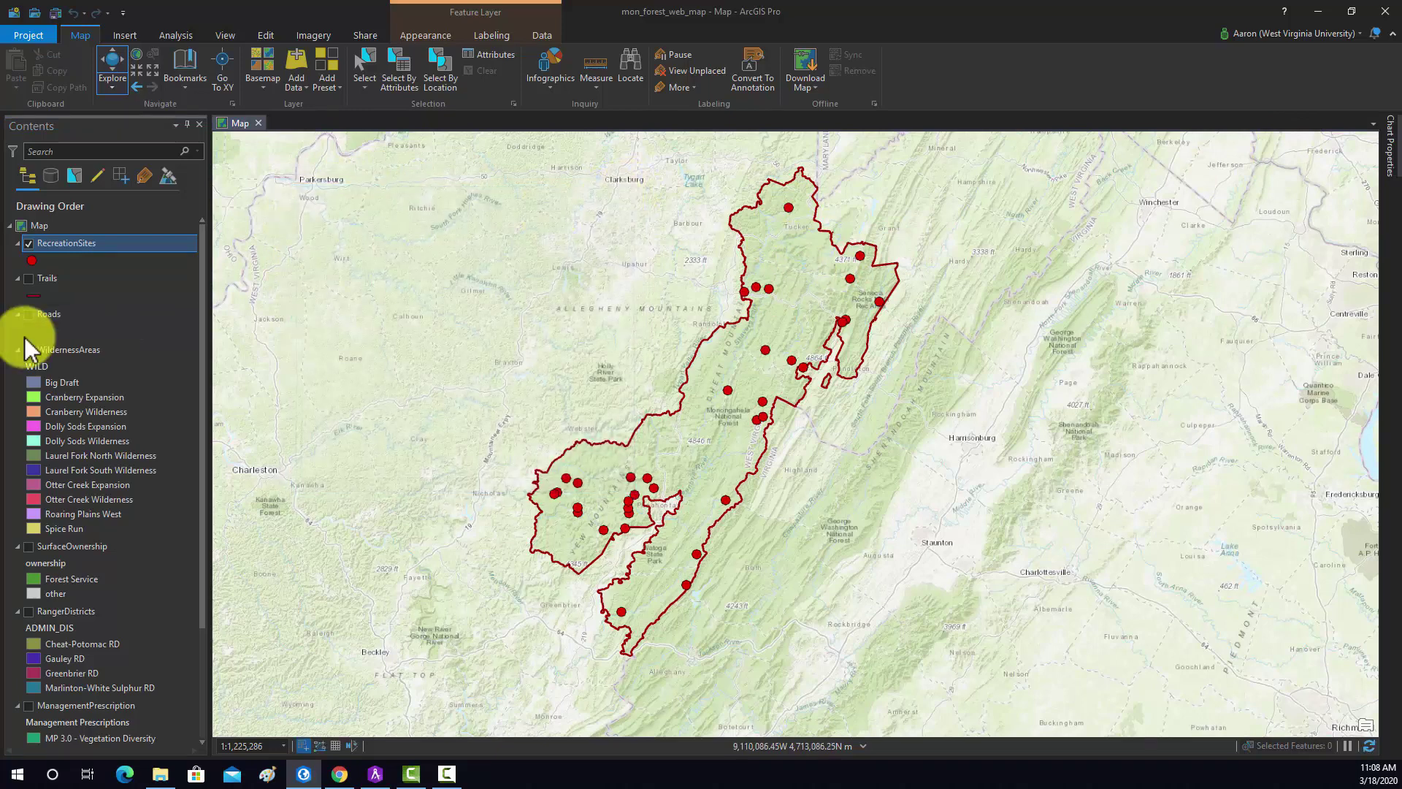